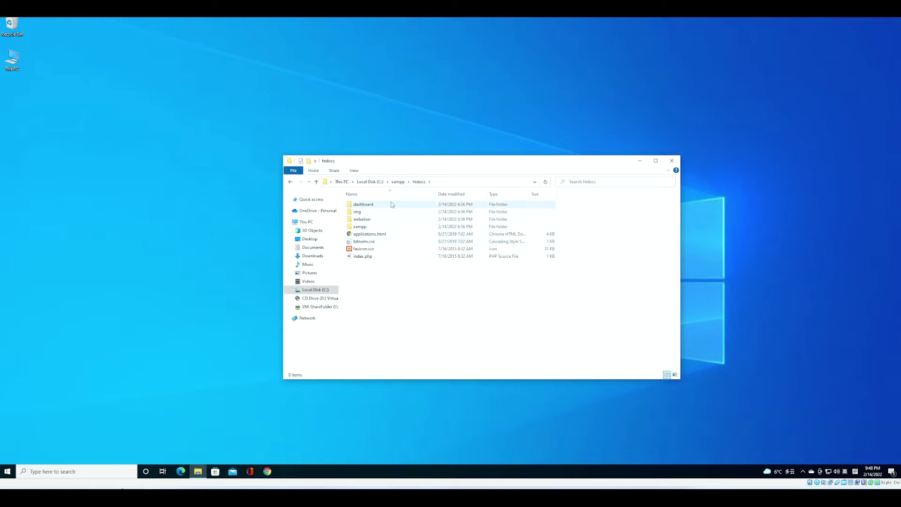
- Create a folder named test.mylocalsite.com in C:\xampp\htdocs and open it
{"action": "right_click", "coordinate": [377, 279]}
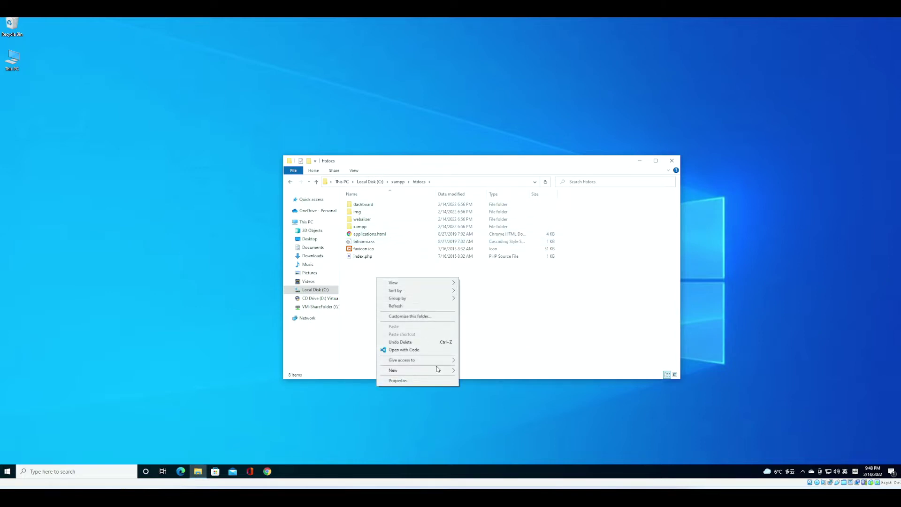
{"action": "mouse_move", "coordinate": [438, 370]}
{"action": "left_click", "coordinate": [474, 371]}
{"action": "type", "text": "test."}
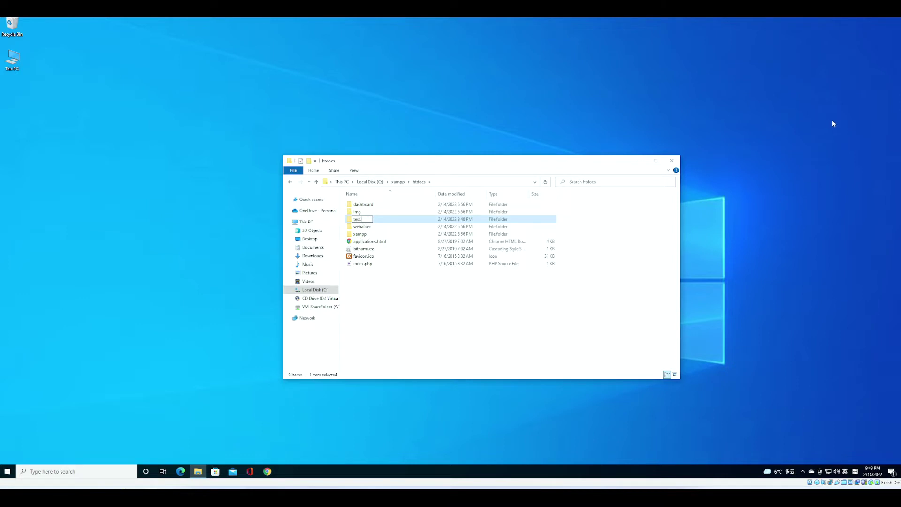
{"action": "type", "text": "mylocalsite.com"}
{"action": "key", "text": "Return"}
{"action": "double_click", "coordinate": [406, 219]}
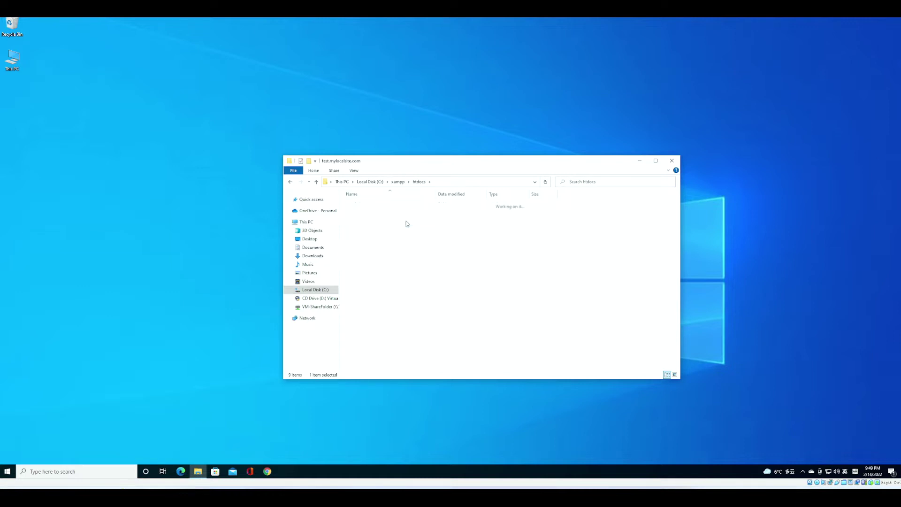
- Create a new text document with the lines <html>, <h1>, hello world and </html>
{"action": "right_click", "coordinate": [372, 226]}
{"action": "mouse_move", "coordinate": [394, 316]}
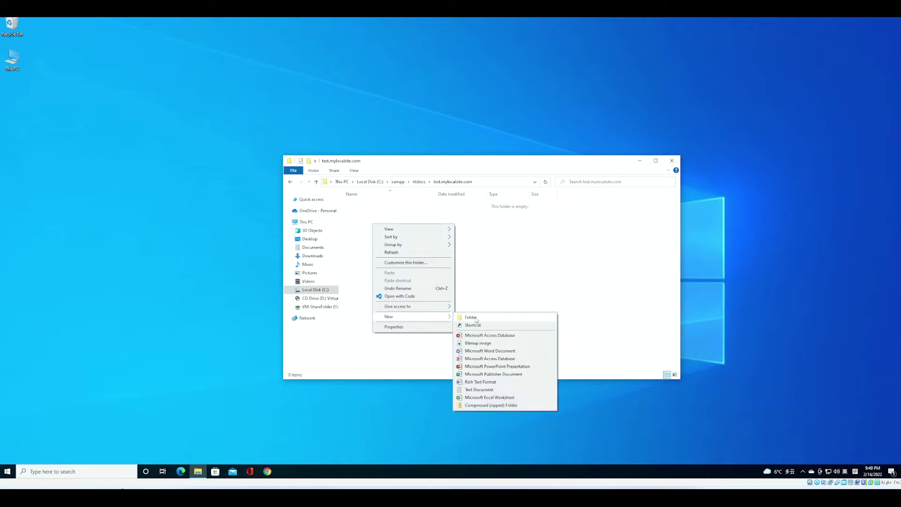
{"action": "left_click", "coordinate": [488, 394]}
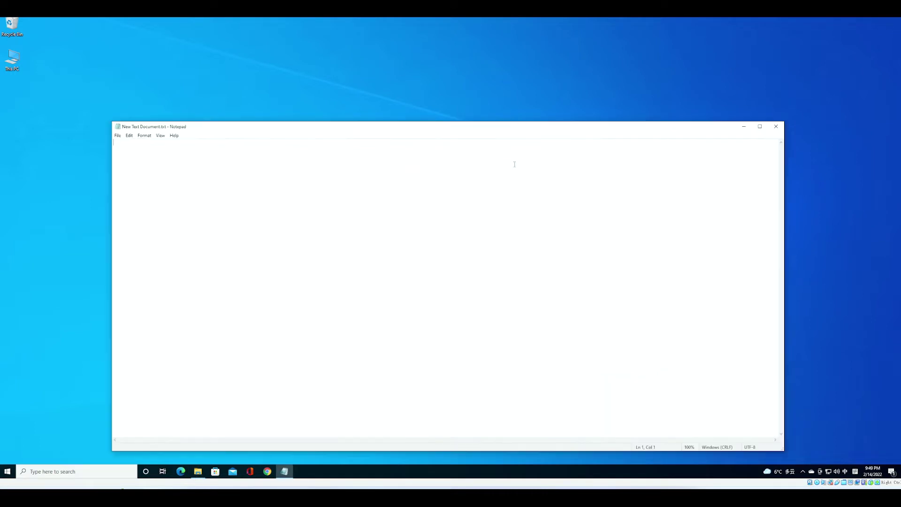
{"action": "type", "text": "<html>"}
{"action": "key", "text": "Return"}
{"action": "type", "text": "<h1>"}
{"action": "key", "text": "Return"}
{"action": "type", "text": "hello world!"}
{"action": "key", "text": "Return"}
{"action": "type", "text": "</html>"}
- Save the document and rename it to index.html, accepting the extension change
{"action": "key", "text": "alt+F4"}
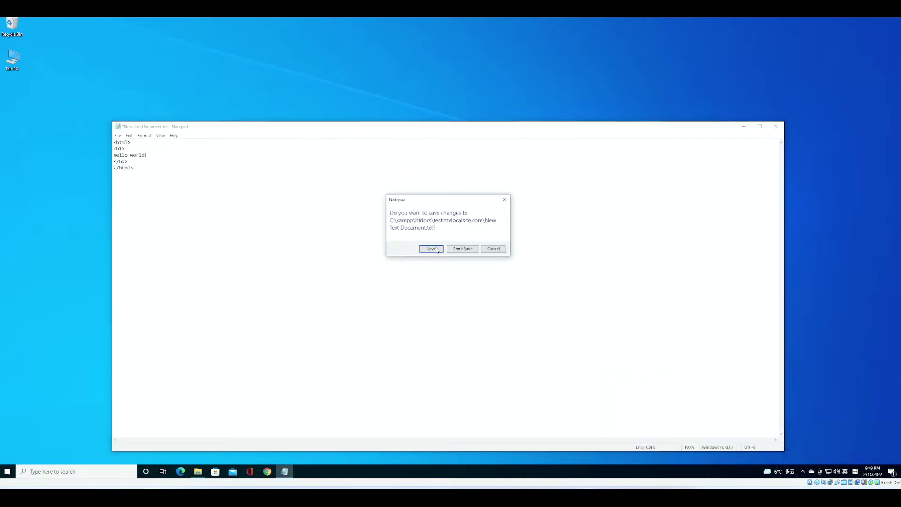
{"action": "key", "text": "Return"}
{"action": "key", "text": "F2"}
{"action": "type", "text": "index.html"}
{"action": "key", "text": "Return"}
{"action": "key", "text": "Return"}
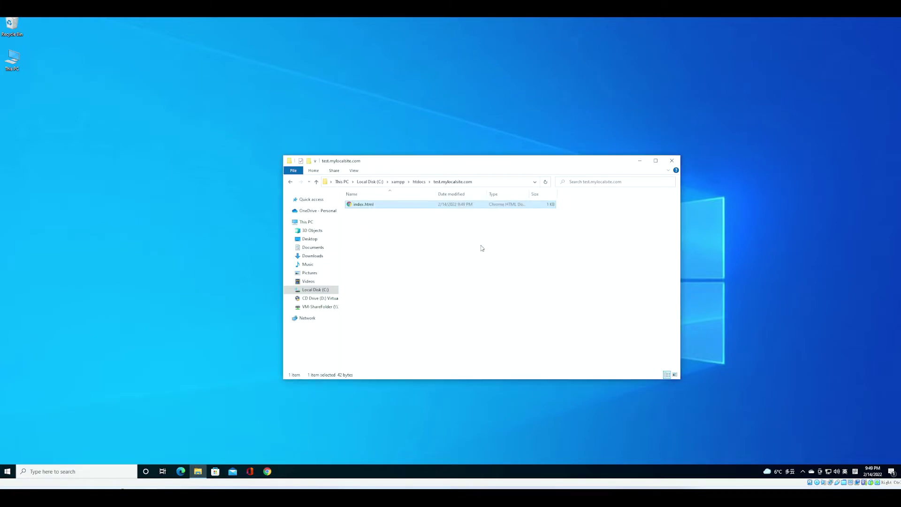
- Start Apache from the XAMPP Control Panel
{"action": "left_click", "coordinate": [639, 161]}
{"action": "left_click", "coordinate": [7, 471]}
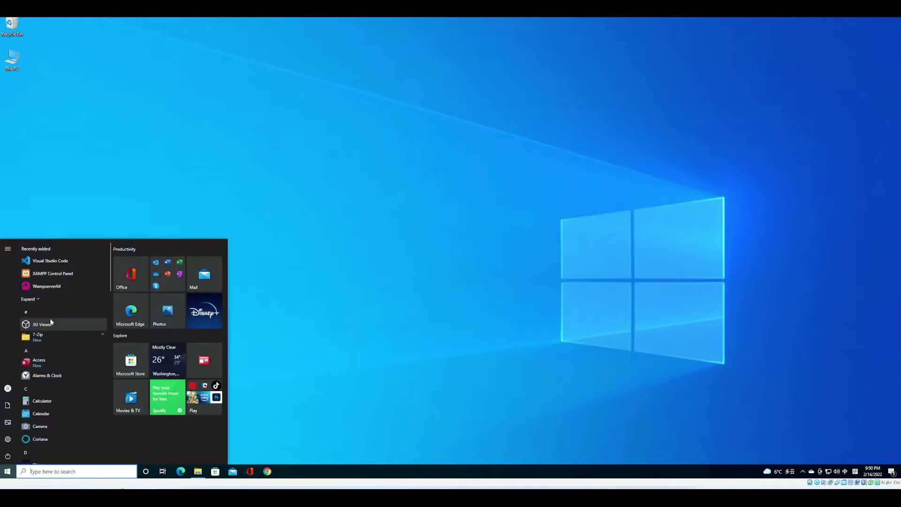
{"action": "left_click", "coordinate": [53, 273]}
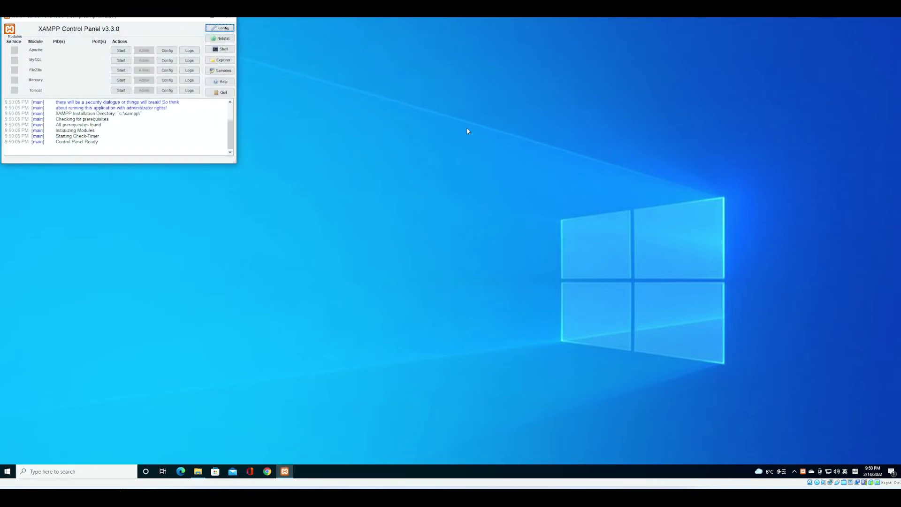
{"action": "left_click", "coordinate": [122, 51]}
{"action": "left_click", "coordinate": [212, 17]}
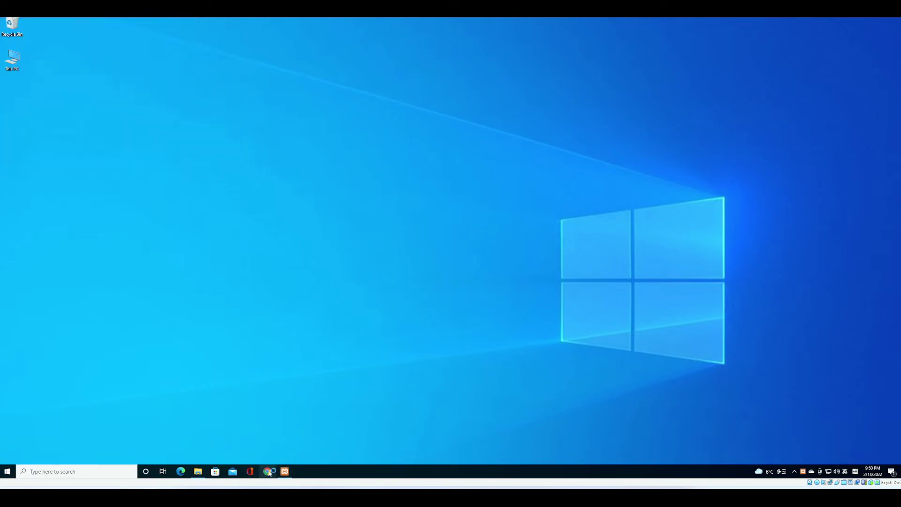
- Load localhost/test.mylocalsite.com in Chrome to see the hello world page
{"action": "left_click", "coordinate": [267, 471]}
{"action": "type", "text": "lo'c"}
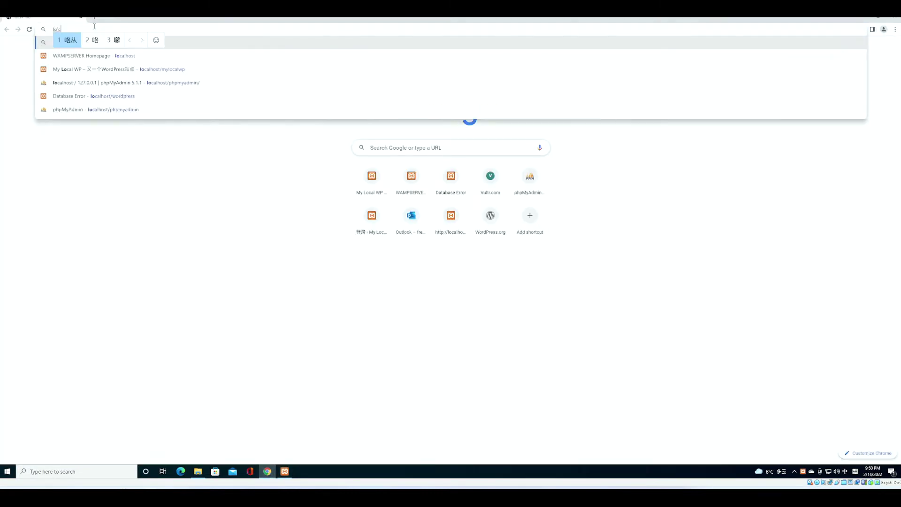
{"action": "key", "text": "BackSpace"}
{"action": "key", "text": "BackSpace"}
{"action": "type", "text": "localho"}
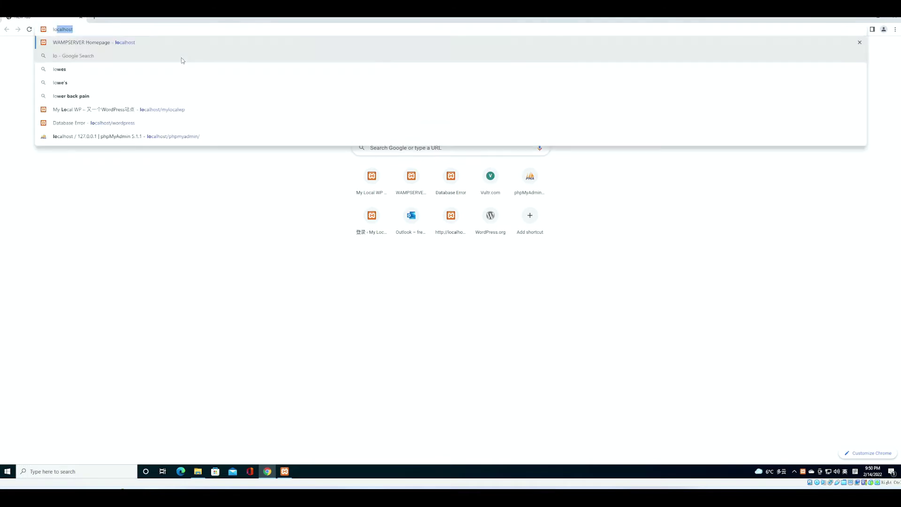
{"action": "type", "text": "st/"}
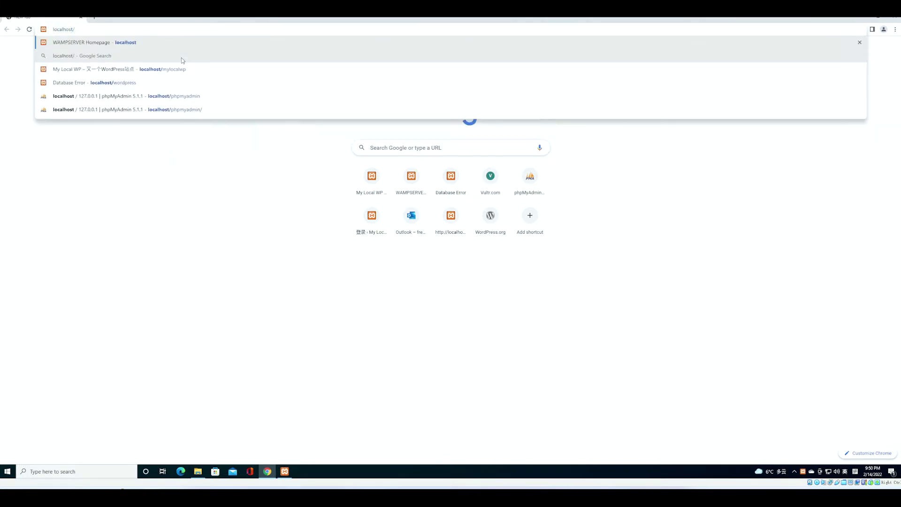
{"action": "type", "text": "test.mylocalsite.com"}
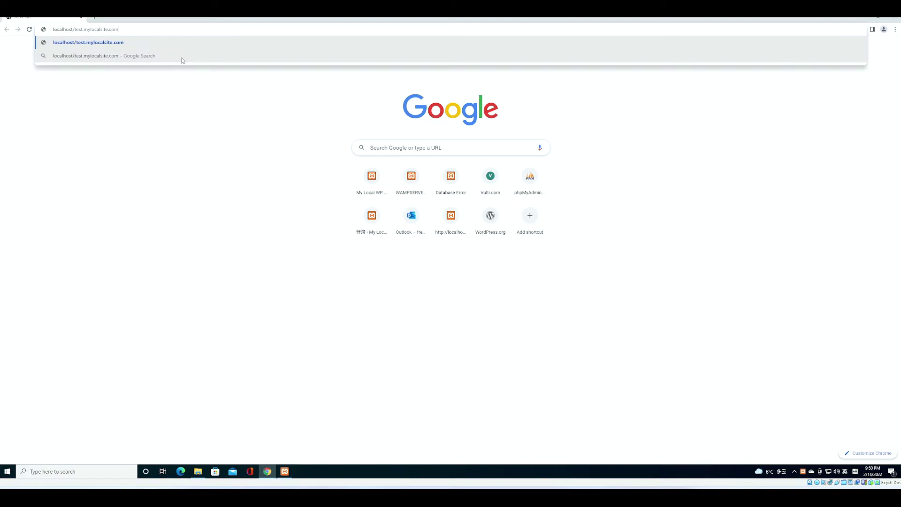
{"action": "key", "text": "Return"}
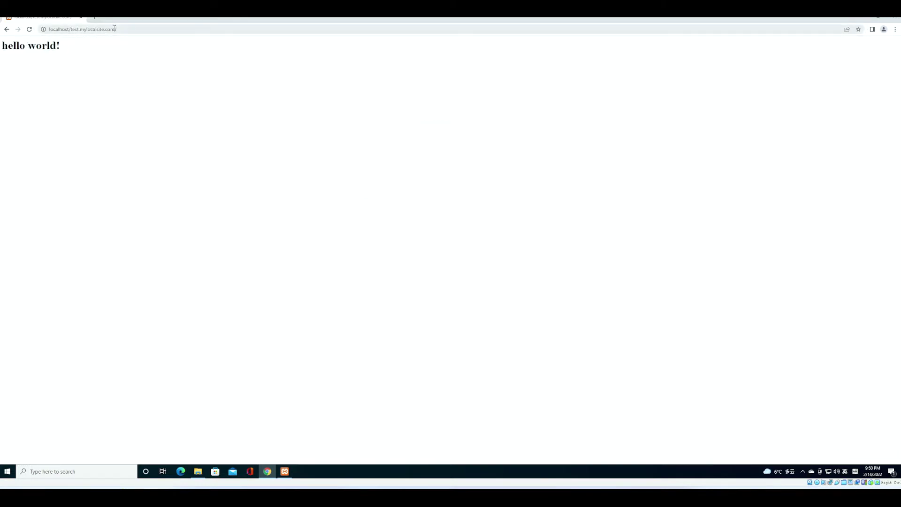
{"action": "left_click_drag", "start_coordinate": [71, 29], "coordinate": [118, 27]}
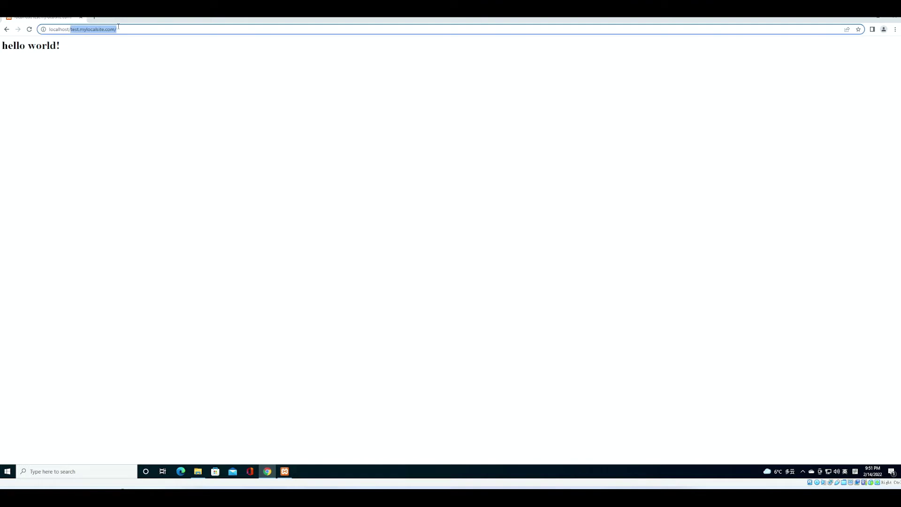
- Navigate File Explorer to C:\xampp\apache\conf\extra
{"action": "left_click", "coordinate": [86, 45]}
{"action": "left_click", "coordinate": [197, 471]}
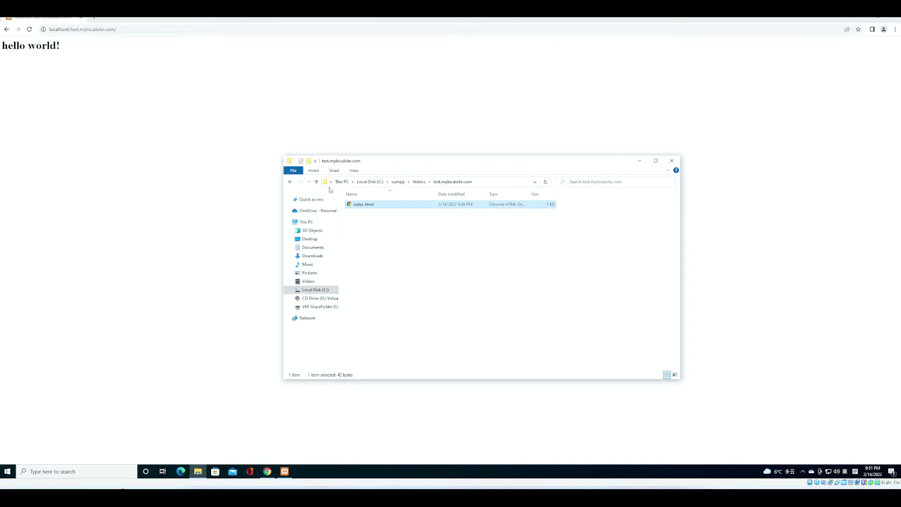
{"action": "left_click", "coordinate": [398, 181]}
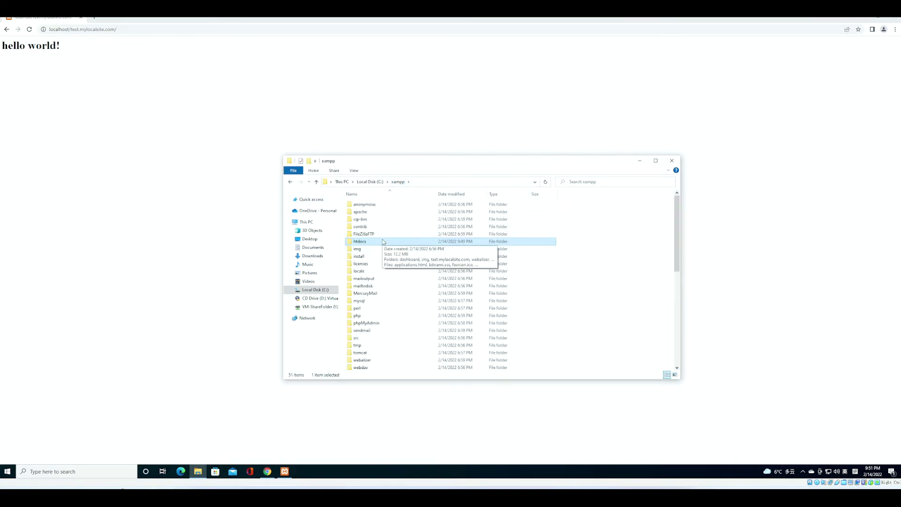
{"action": "double_click", "coordinate": [383, 241]}
{"action": "left_click", "coordinate": [397, 182]}
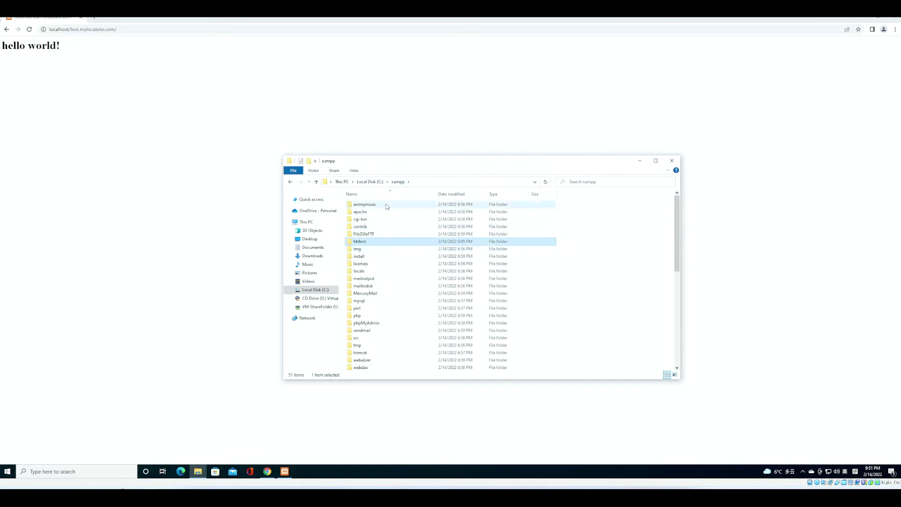
{"action": "left_click", "coordinate": [378, 212]}
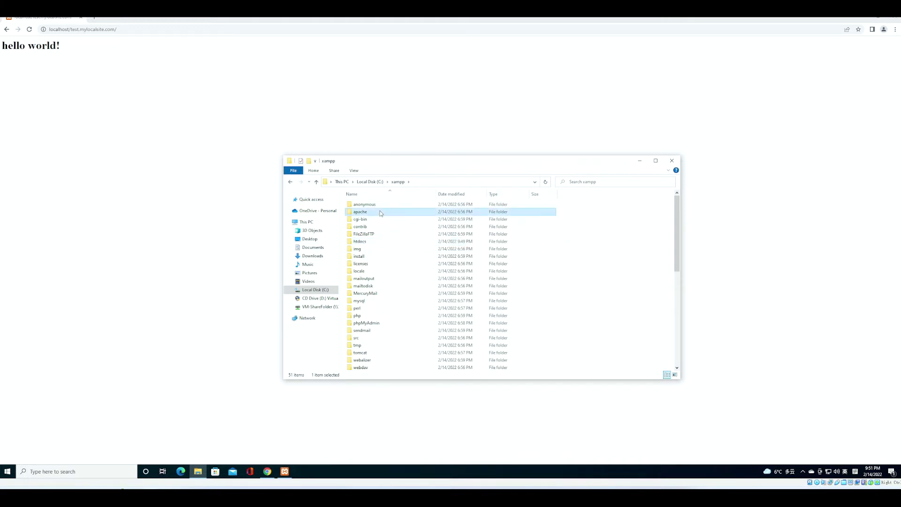
{"action": "double_click", "coordinate": [380, 213]}
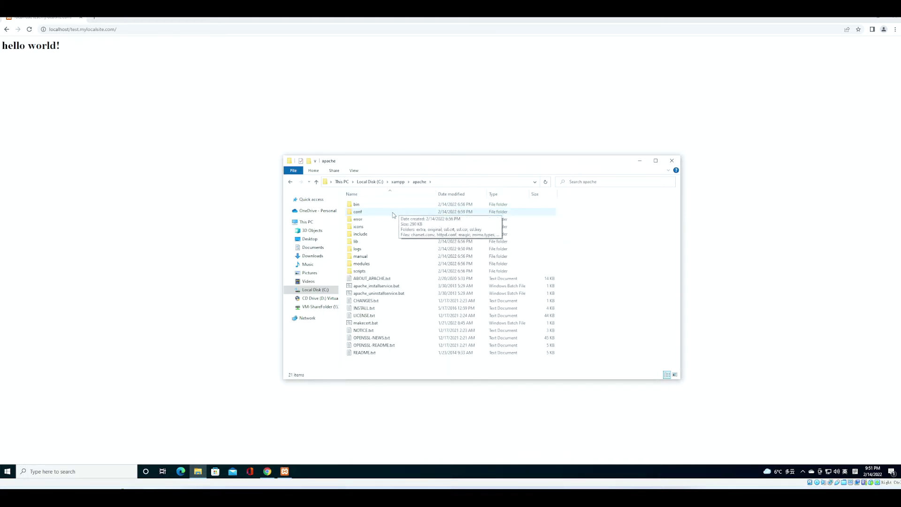
{"action": "double_click", "coordinate": [393, 213]}
{"action": "double_click", "coordinate": [387, 205]}
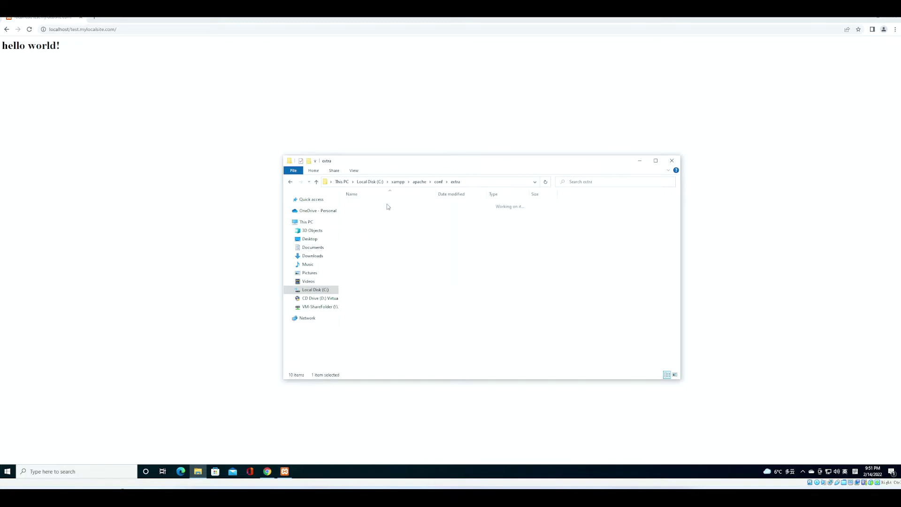
- Open httpd-vhosts.conf in Notepad and select the second example VirtualHost block
{"action": "left_click", "coordinate": [374, 294]}
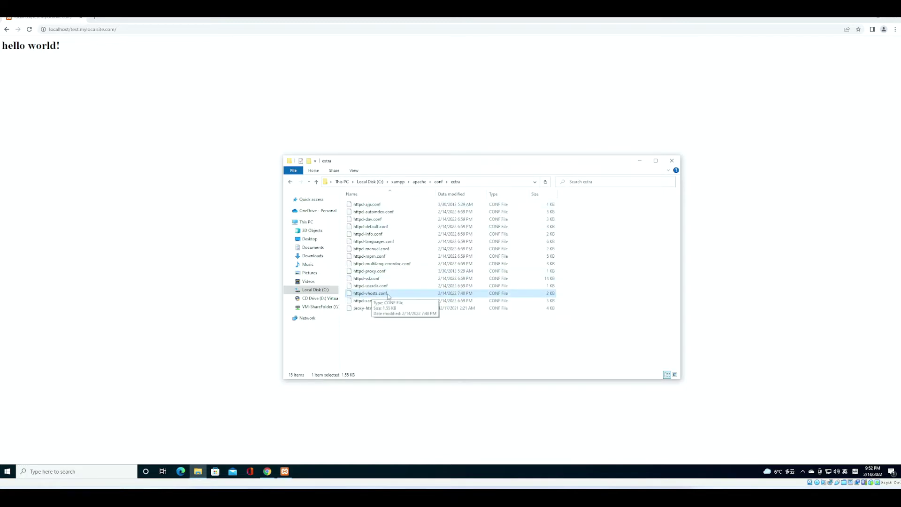
{"action": "double_click", "coordinate": [373, 295]}
{"action": "double_click", "coordinate": [419, 149]}
{"action": "left_click_drag", "start_coordinate": [159, 397], "coordinate": [114, 359]}
{"action": "key", "text": "ctrl+c"}
- Paste a copy of the VirtualHost block at the file end, uncommented, for test.mylocalsite.com:80
{"action": "key", "text": "ctrl+End"}
{"action": "key", "text": "Return"}
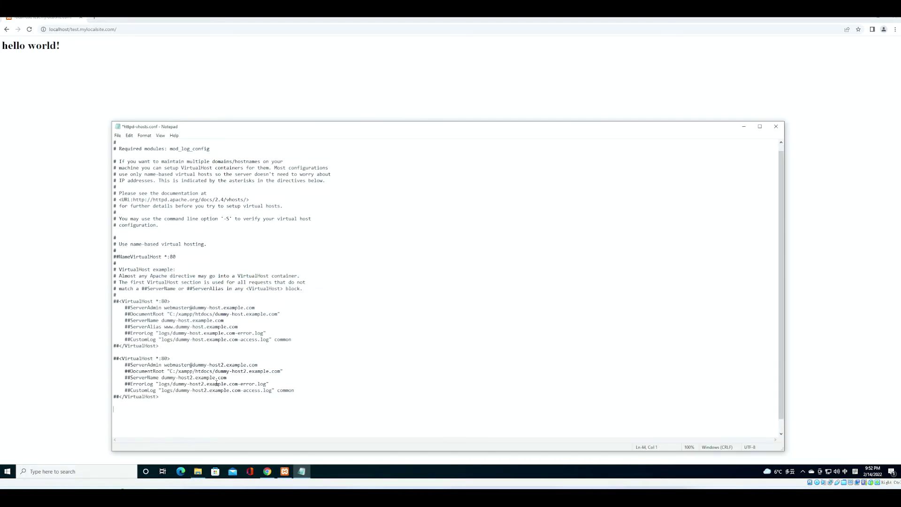
{"action": "scroll", "coordinate": [197, 364], "scroll_direction": "down", "scroll_amount": 1}
{"action": "key", "text": "ctrl+v"}
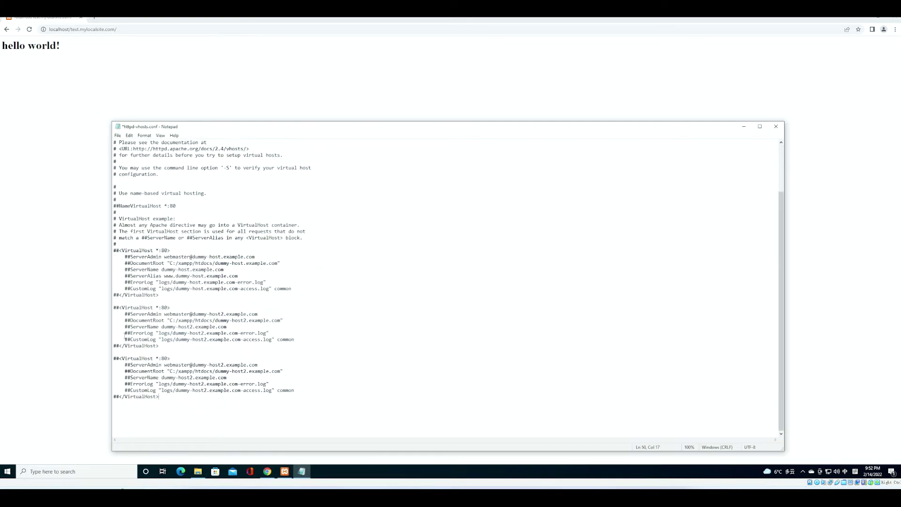
{"action": "key", "text": "Up"}
{"action": "key", "text": "Up"}
{"action": "key", "text": "Up"}
{"action": "key", "text": "Up"}
{"action": "key", "text": "Up"}
{"action": "key", "text": "Up"}
{"action": "key", "text": "Home"}
{"action": "key", "text": "Delete"}
{"action": "key", "text": "Delete"}
{"action": "key", "text": "Down"}
{"action": "key", "text": "Down"}
{"action": "key", "text": "Down"}
{"action": "key", "text": "Down"}
{"action": "key", "text": "Down"}
{"action": "key", "text": "Down"}
{"action": "key", "text": "Delete"}
{"action": "key", "text": "Delete"}
{"action": "key", "text": "Right"}
{"action": "key", "text": "Delete"}
{"action": "type", "text": "test.mylocalsite.com"}
- Delete the ServerAdmin line and uncomment the DocumentRoot and ServerName lines
{"action": "key", "text": "Down"}
{"action": "key", "text": "Home"}
{"action": "key", "text": "shift+End"}
{"action": "key", "text": "Delete"}
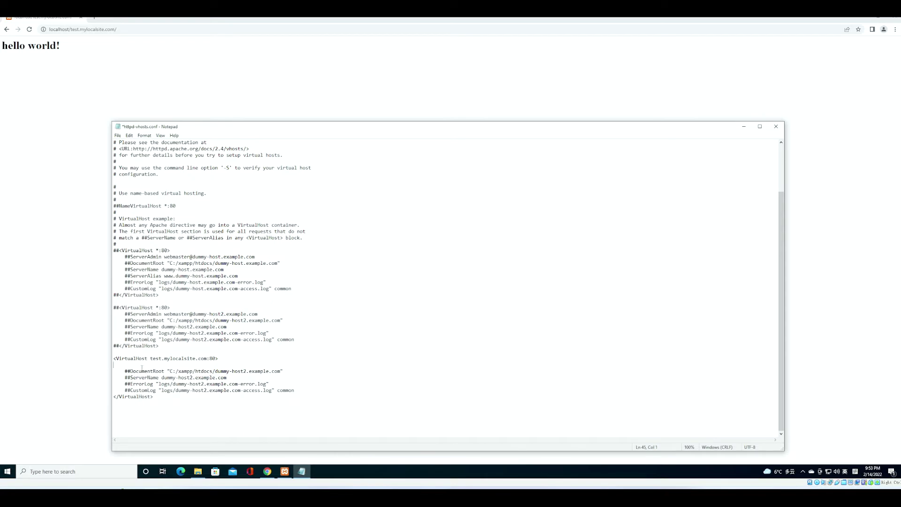
{"action": "key", "text": "Down"}
{"action": "key", "text": "Right"}
{"action": "key", "text": "Right"}
{"action": "key", "text": "Right"}
{"action": "key", "text": "Right"}
{"action": "key", "text": "Delete"}
{"action": "key", "text": "Delete"}
{"action": "key", "text": "Down"}
{"action": "key", "text": "Delete"}
{"action": "key", "text": "Delete"}
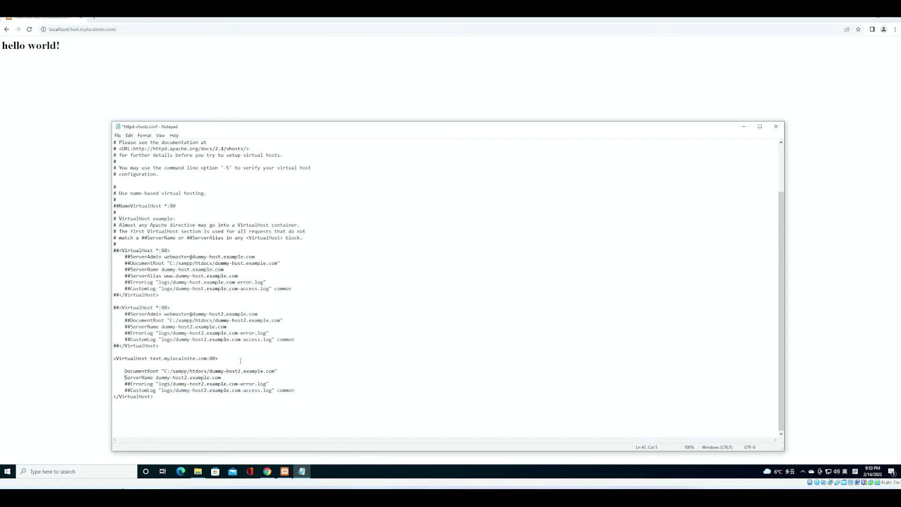
- Copy the C:\xampp\htdocs\test.mylocalsite.com folder path from File Explorer's address bar
{"action": "left_click", "coordinate": [197, 471]}
{"action": "left_click", "coordinate": [317, 182]}
{"action": "left_click", "coordinate": [317, 182]}
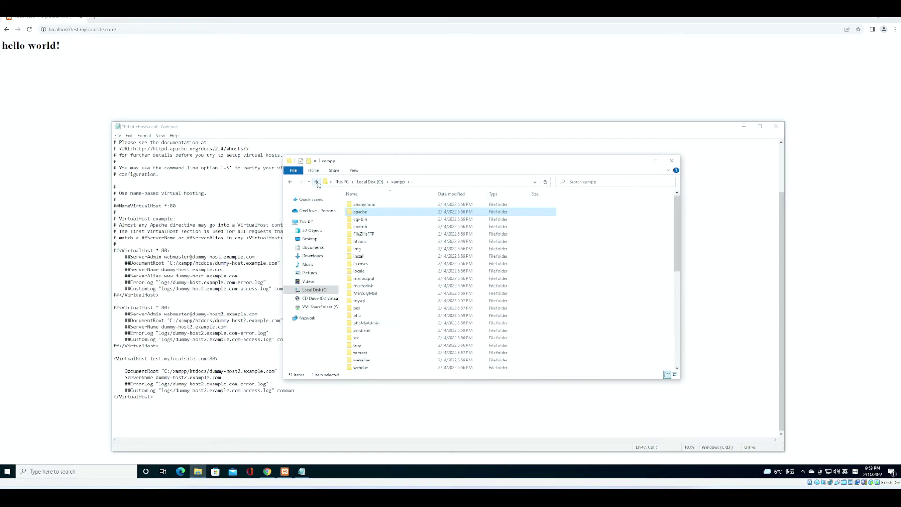
{"action": "double_click", "coordinate": [360, 241]}
{"action": "double_click", "coordinate": [366, 219]}
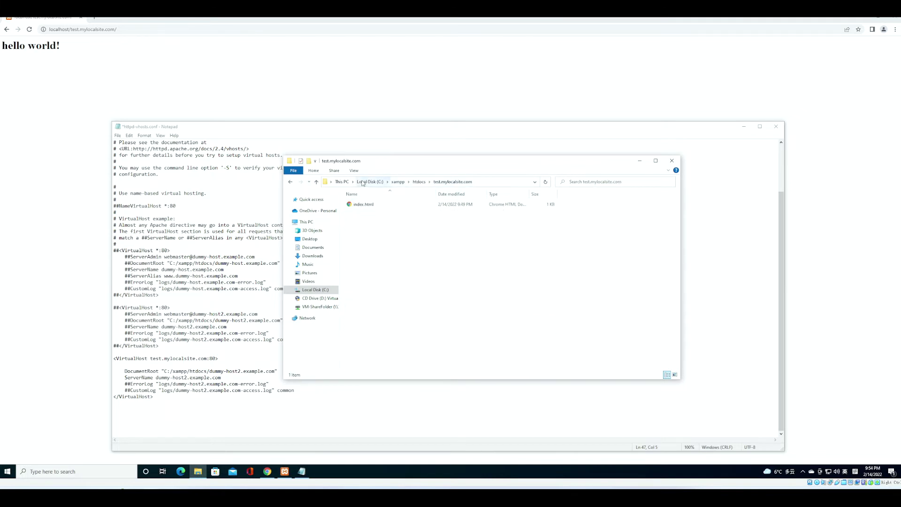
{"action": "left_click", "coordinate": [474, 182]}
{"action": "key", "text": "super+c"}
{"action": "left_click", "coordinate": [170, 264]}
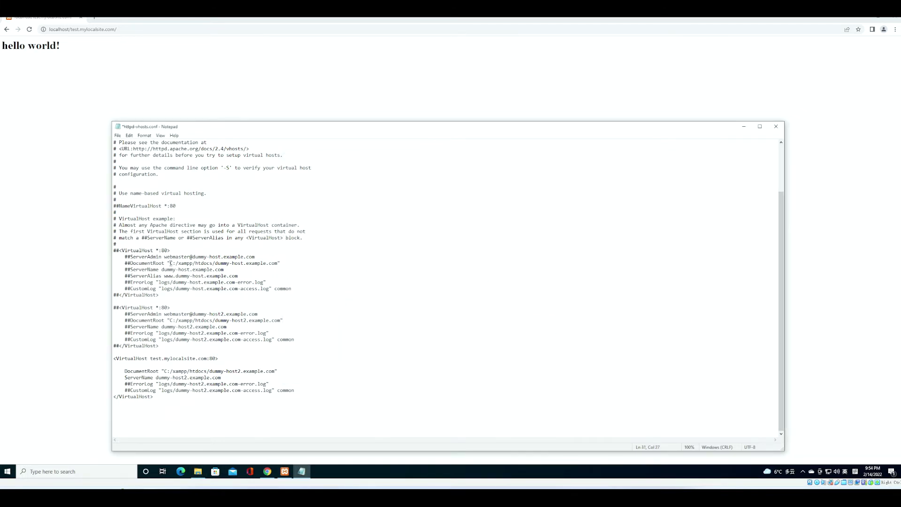
- Set DocumentRoot to the copied folder path and ServerName to test.mylocalsite.com:80
{"action": "left_click", "coordinate": [132, 378]}
{"action": "left_click_drag", "start_coordinate": [165, 370], "coordinate": [275, 370]}
{"action": "right_click", "coordinate": [266, 373]}
{"action": "left_click", "coordinate": [286, 305]}
{"action": "left_click_drag", "start_coordinate": [156, 377], "coordinate": [220, 377]}
{"action": "left_click_drag", "start_coordinate": [151, 358], "coordinate": [215, 358]}
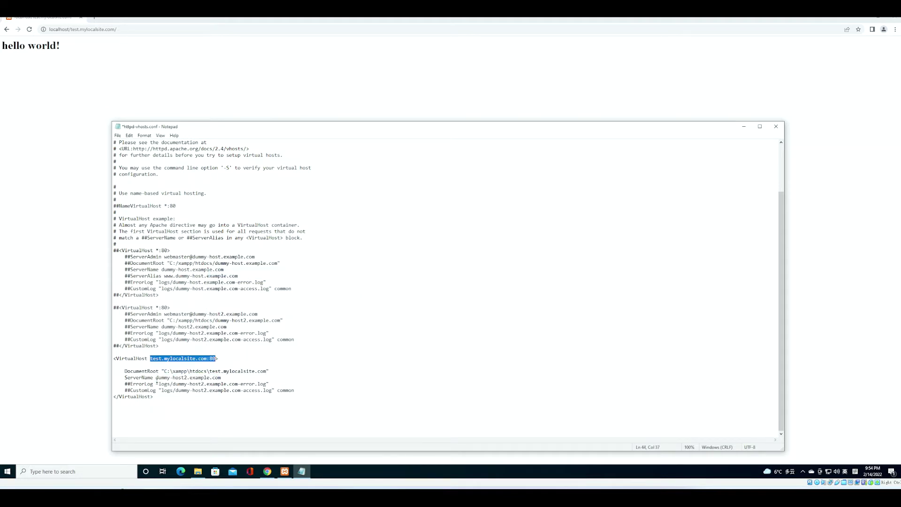
{"action": "key", "text": "ctrl+c"}
{"action": "left_click_drag", "start_coordinate": [156, 377], "coordinate": [221, 377]}
{"action": "right_click", "coordinate": [224, 378]}
{"action": "left_click", "coordinate": [246, 310]}
- Replace the log lines with a <Directory> block for the site path: Require all granted, AllowOverride All
{"action": "left_click_drag", "start_coordinate": [114, 383], "coordinate": [294, 390]}
{"action": "key", "text": "Delete"}
{"action": "key", "text": "Return"}
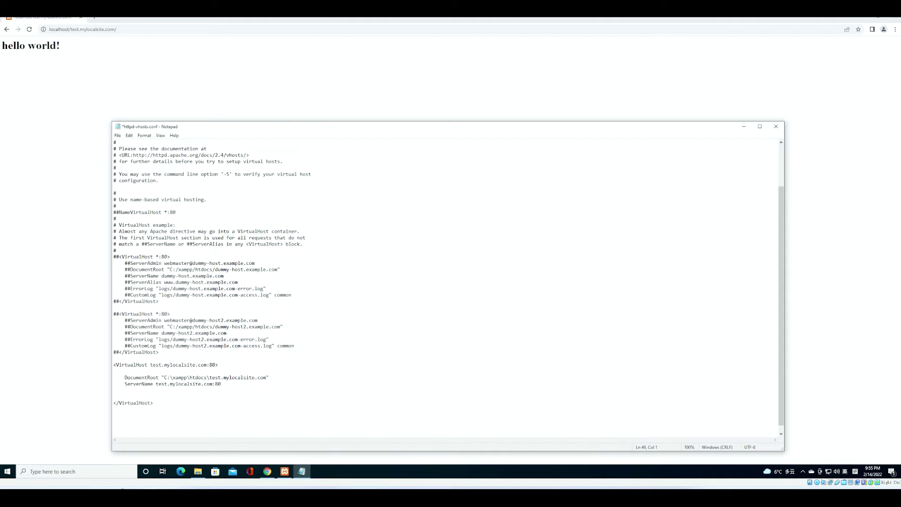
{"action": "type", "text": "<Directory"}
{"action": "left_click_drag", "start_coordinate": [161, 378], "coordinate": [268, 377]}
{"action": "key", "text": "ctrl+c"}
{"action": "left_click", "coordinate": [178, 396]}
{"action": "key", "text": "ctrl+v"}
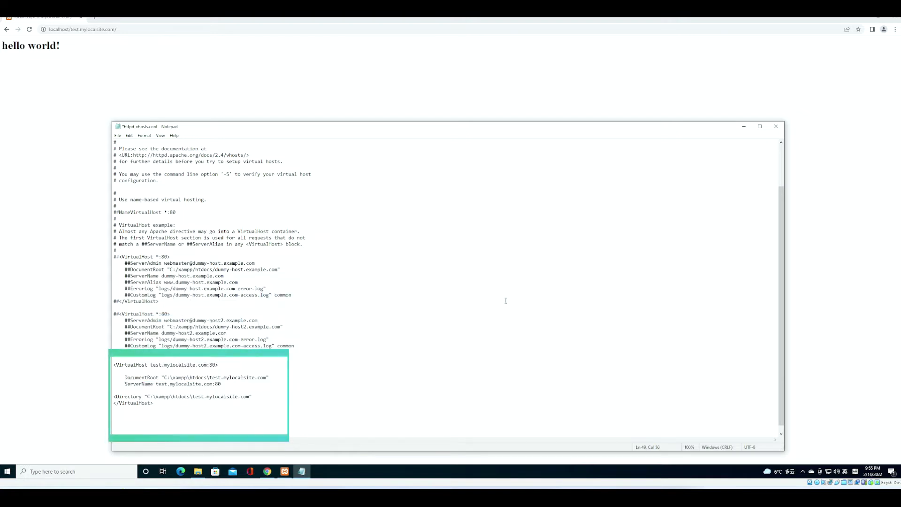
{"action": "type", "text": ">"}
{"action": "key", "text": "Return"}
{"action": "type", "text": "Require all granted"}
{"action": "key", "text": "Return"}
{"action": "type", "text": "AllowOver"}
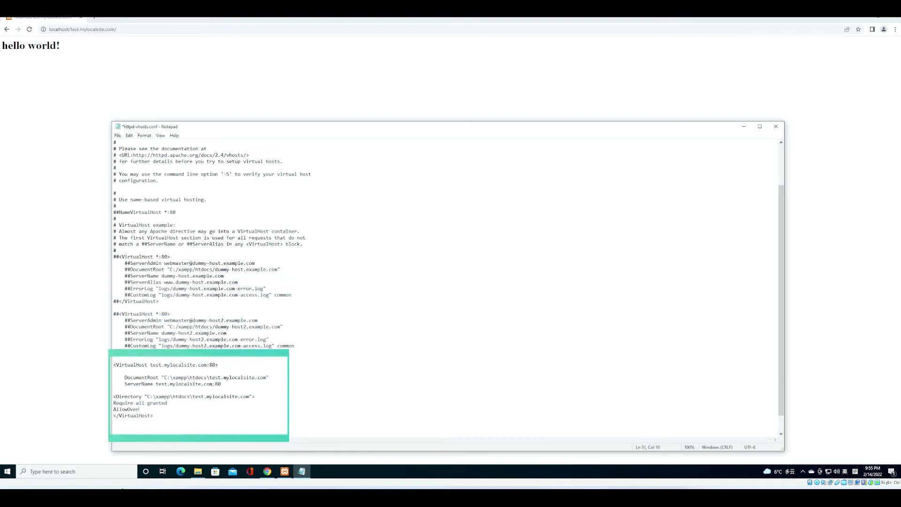
{"action": "type", "text": "ride All"}
{"action": "key", "text": "Return"}
{"action": "type", "text": "</Directory>"}
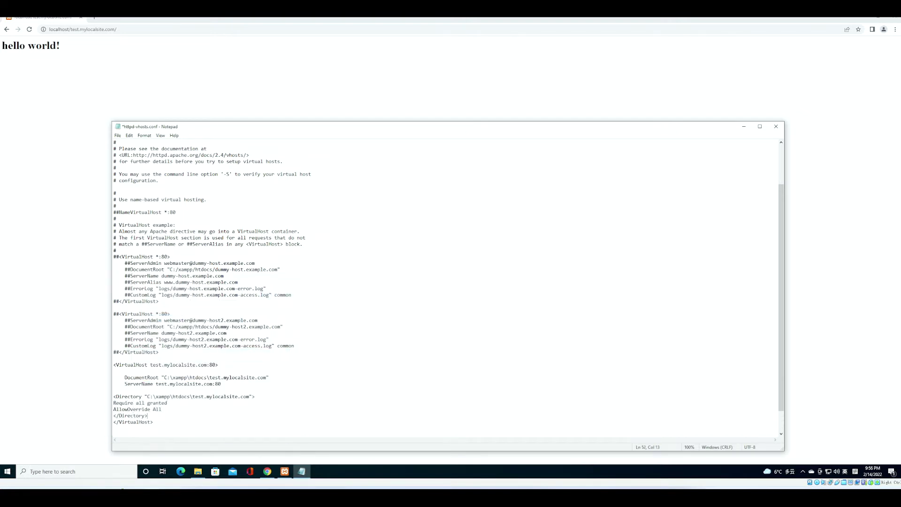
{"action": "key", "text": "Return"}
- Save httpd-vhosts.conf
{"action": "scroll", "coordinate": [247, 353], "scroll_direction": "down", "scroll_amount": 2}
{"action": "left_click", "coordinate": [119, 138]}
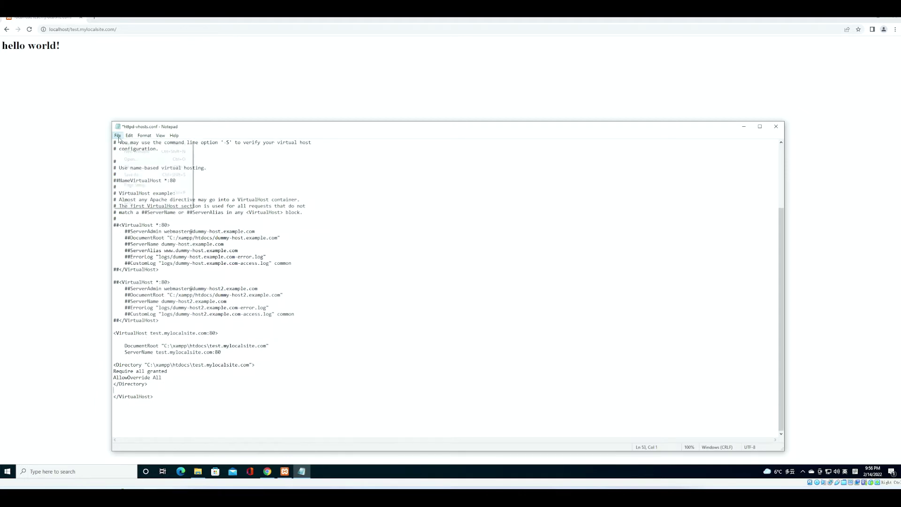
{"action": "left_click", "coordinate": [136, 166]}
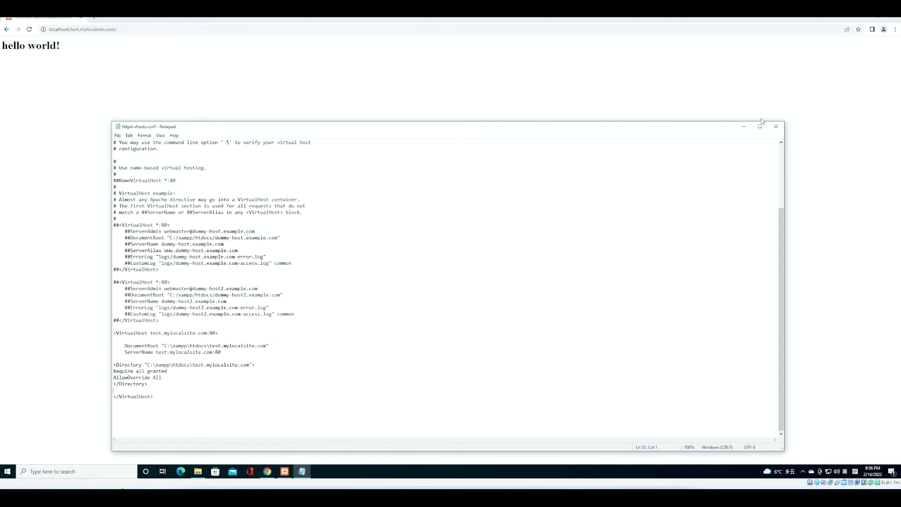
- Close the vhosts file and browse to C:\Windows\System32\drivers\etc
{"action": "left_click", "coordinate": [775, 127]}
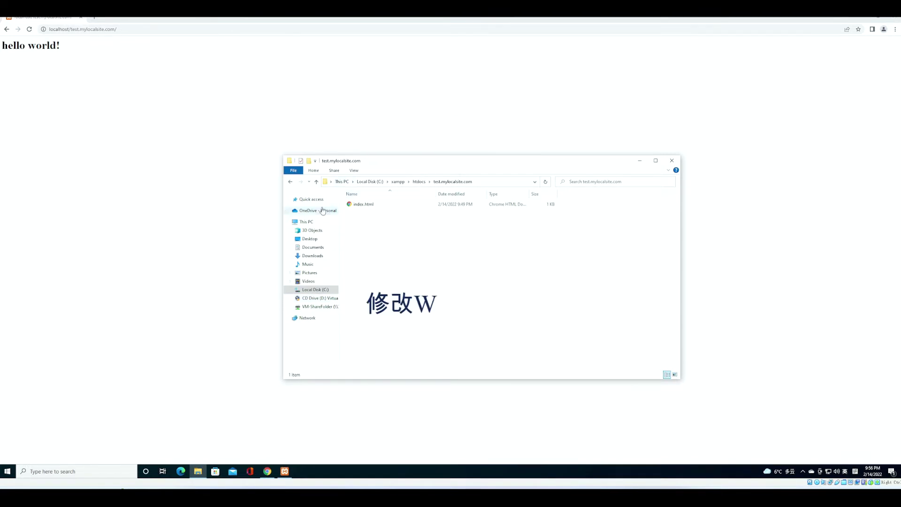
{"action": "left_click", "coordinate": [315, 290]}
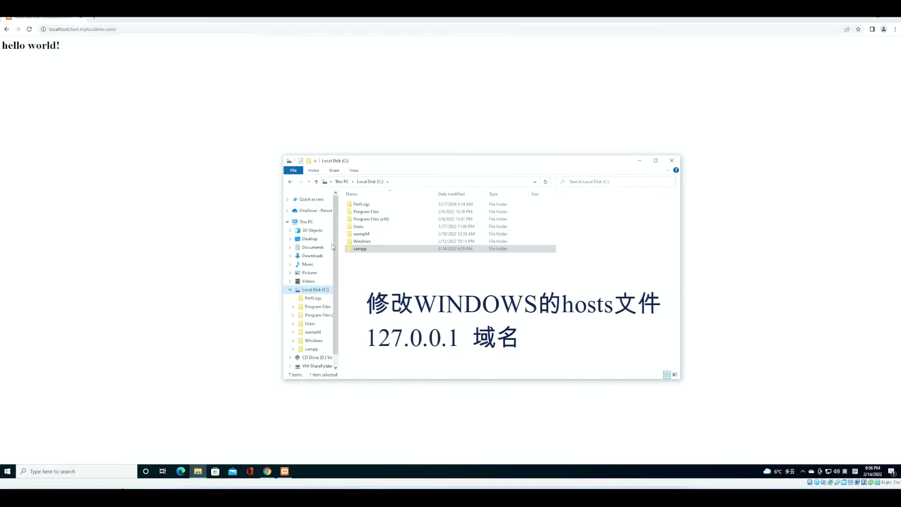
{"action": "double_click", "coordinate": [371, 241]}
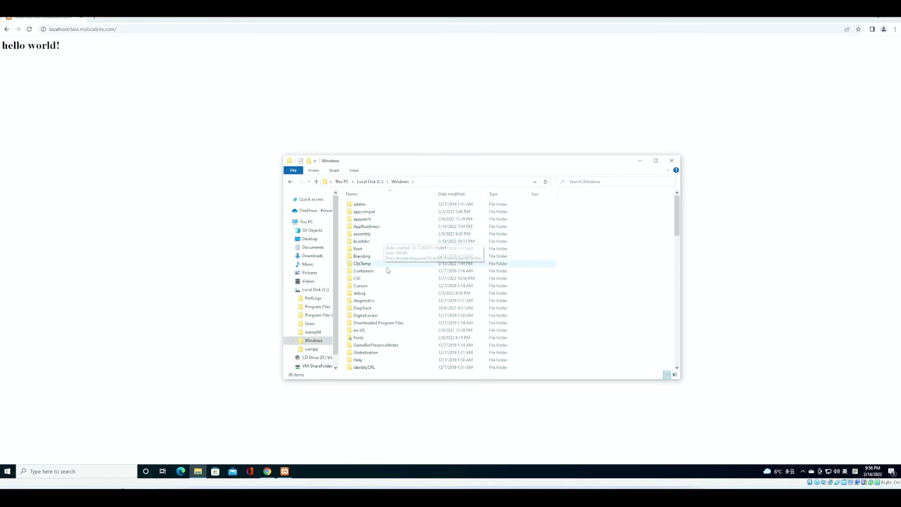
{"action": "scroll", "coordinate": [389, 282], "scroll_direction": "down", "scroll_amount": 10}
{"action": "scroll", "coordinate": [391, 293], "scroll_direction": "down", "scroll_amount": 3}
{"action": "double_click", "coordinate": [389, 292]}
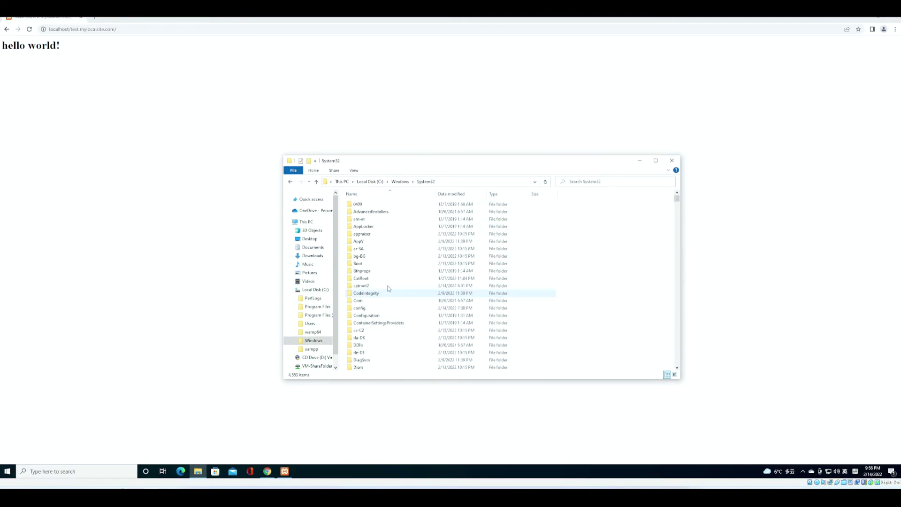
{"action": "scroll", "coordinate": [387, 240], "scroll_direction": "down", "scroll_amount": 4}
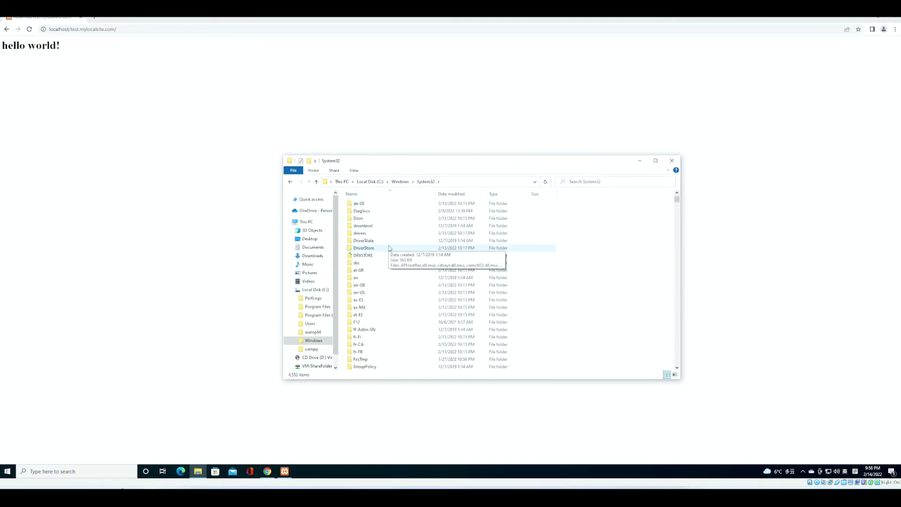
{"action": "double_click", "coordinate": [382, 233]}
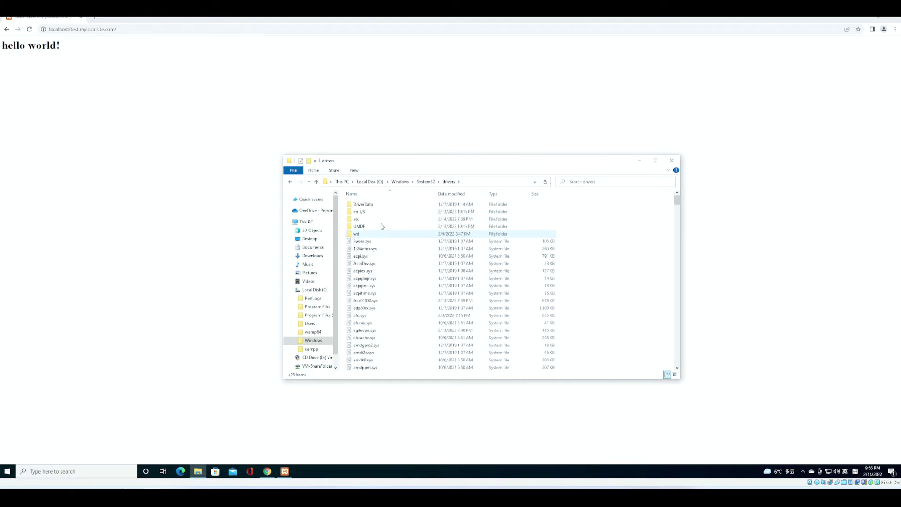
{"action": "double_click", "coordinate": [367, 221]}
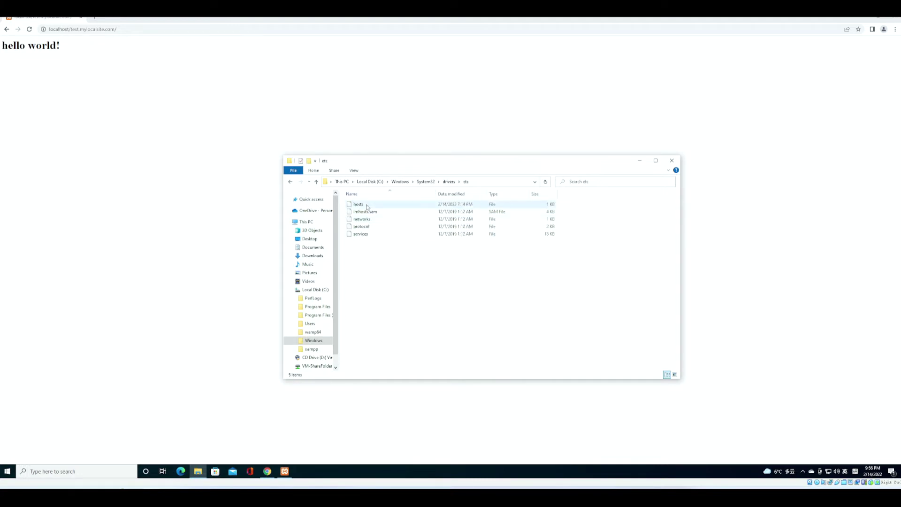
- Open the hosts file in Notepad and start a new line for the entry
{"action": "left_click", "coordinate": [367, 205]}
{"action": "right_click", "coordinate": [367, 205]}
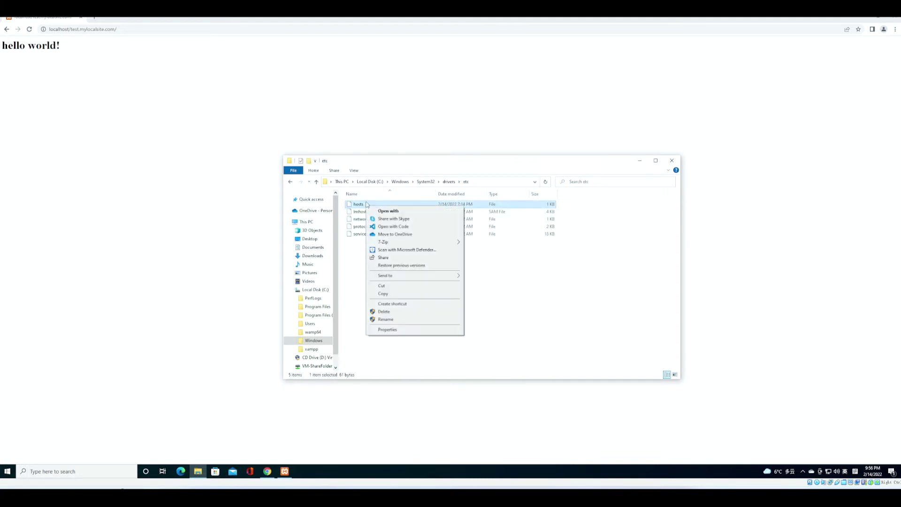
{"action": "left_click", "coordinate": [391, 211]}
{"action": "double_click", "coordinate": [422, 181]}
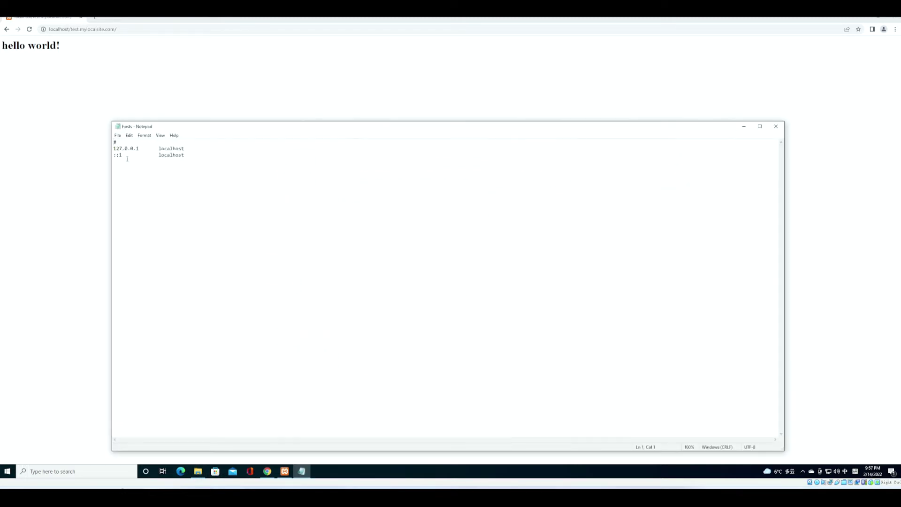
{"action": "key", "text": "Return"}
- Type localstee.com into the hosts entry, then stop and restart Apache in XAMPP Control Panel
{"action": "type", "text": "localstee.com"}
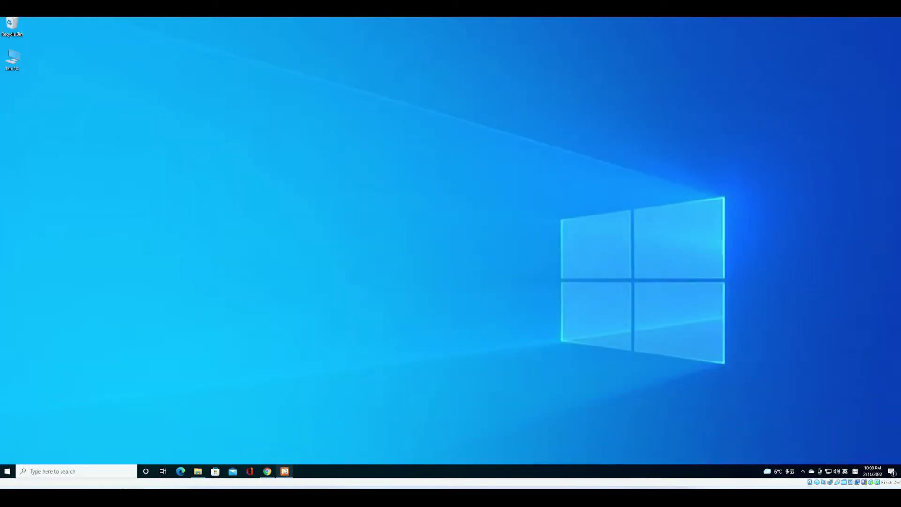
{"action": "left_click", "coordinate": [284, 470]}
{"action": "left_click", "coordinate": [121, 51]}
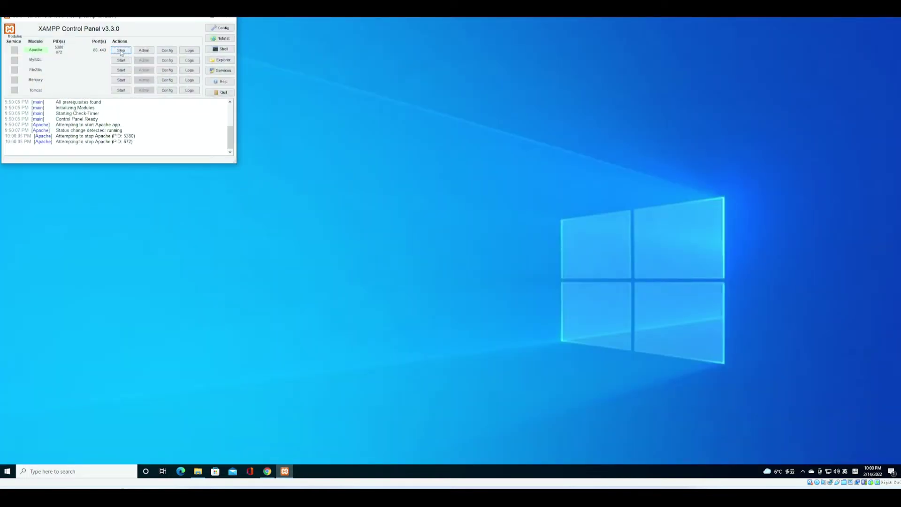
{"action": "left_click", "coordinate": [121, 50]}
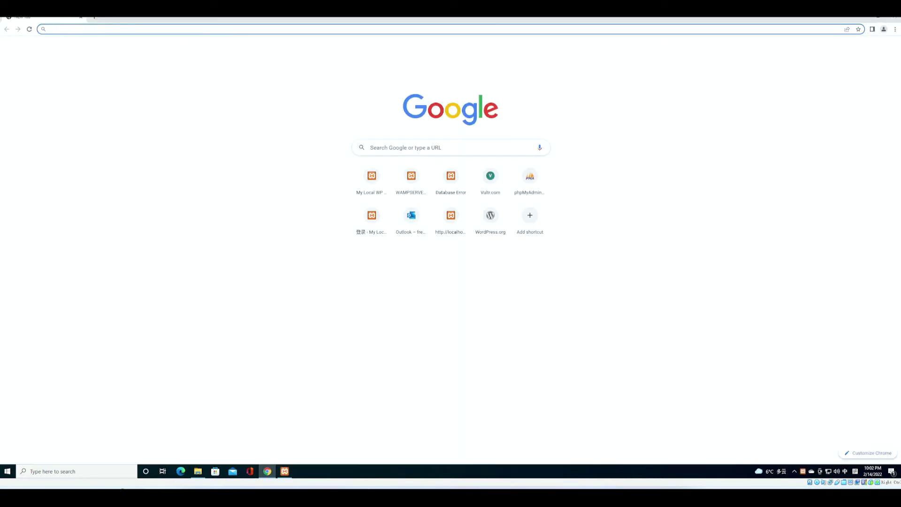
- Load test.mylocalsite.com in Chrome and check its Not secure site information
{"action": "type", "text": "l"}
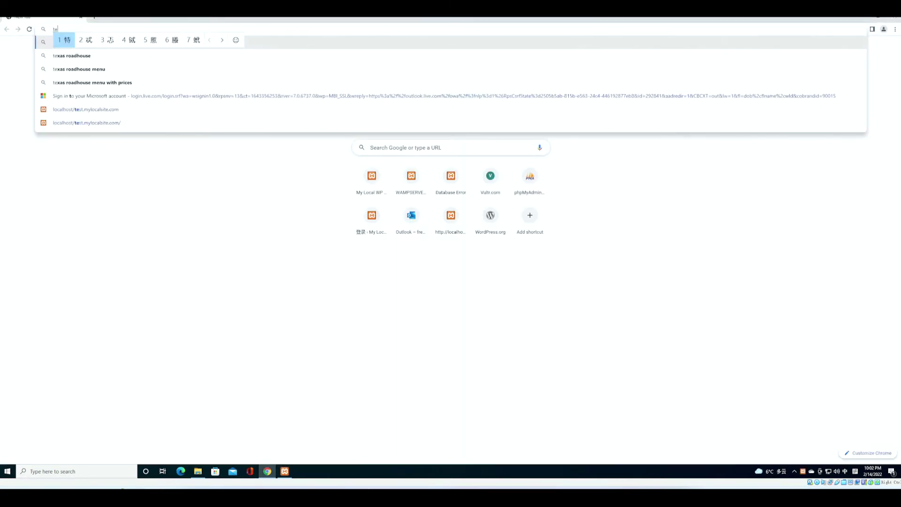
{"action": "key", "text": "BackSpace"}
{"action": "type", "text": "tes"}
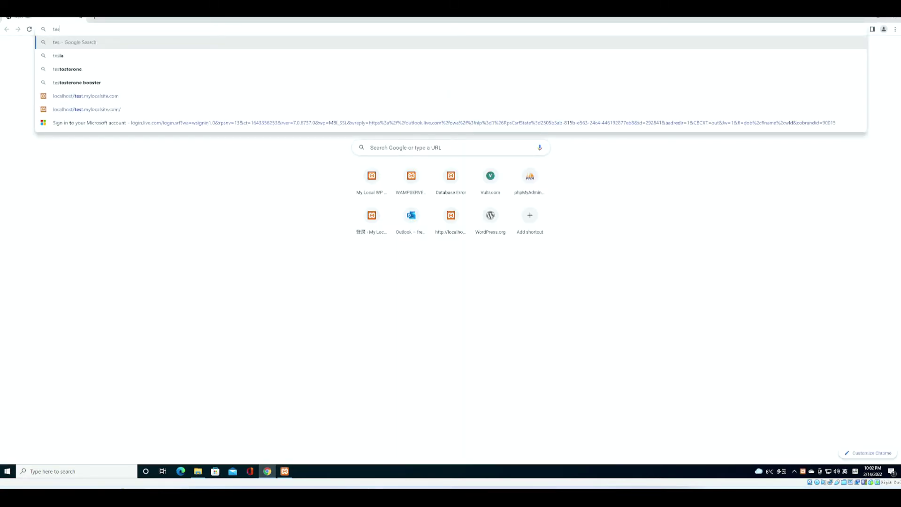
{"action": "type", "text": "t.mylo"}
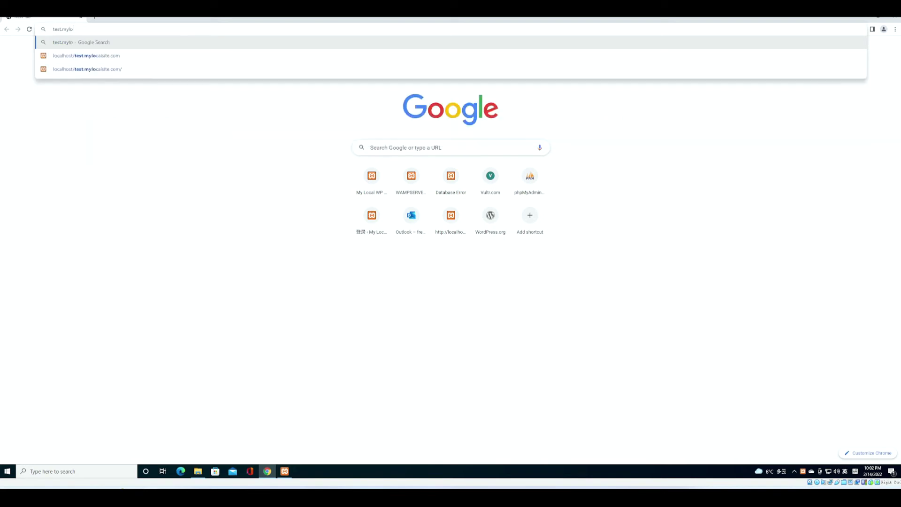
{"action": "type", "text": "calsite.com"}
{"action": "key", "text": "Return"}
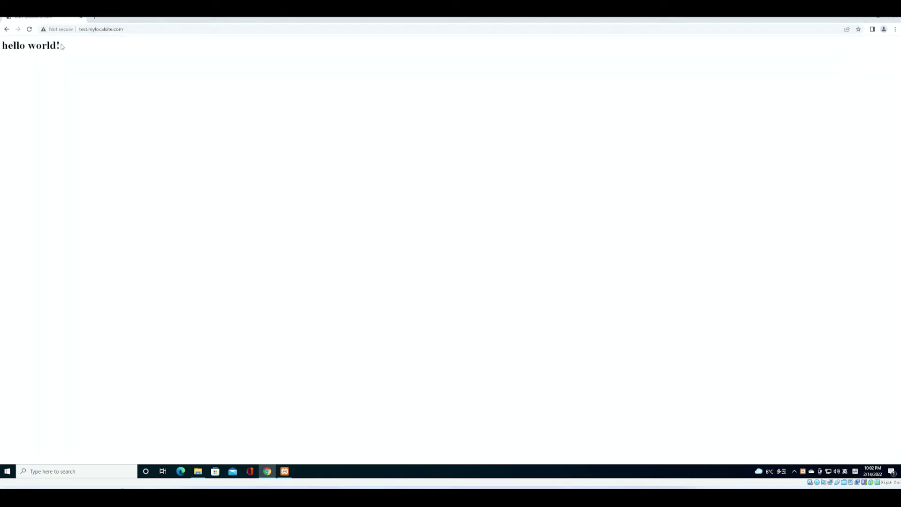
{"action": "left_click", "coordinate": [57, 30]}
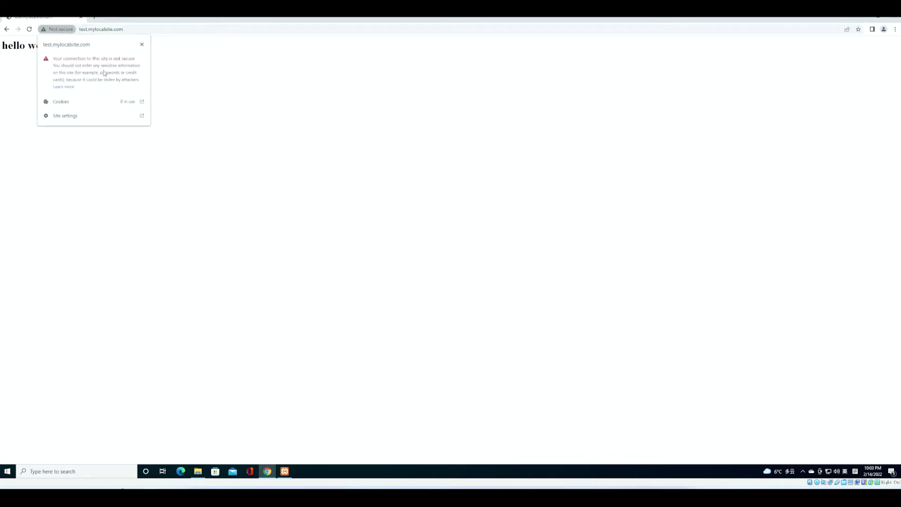
{"action": "left_click", "coordinate": [203, 70]}
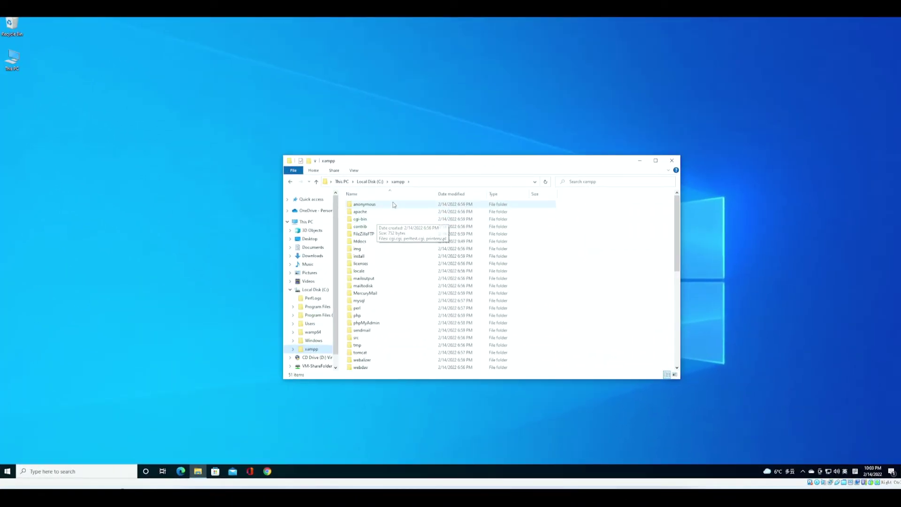
- Create a new text document in C:\xampp\apache renamed to v3.ext
{"action": "double_click", "coordinate": [392, 211]}
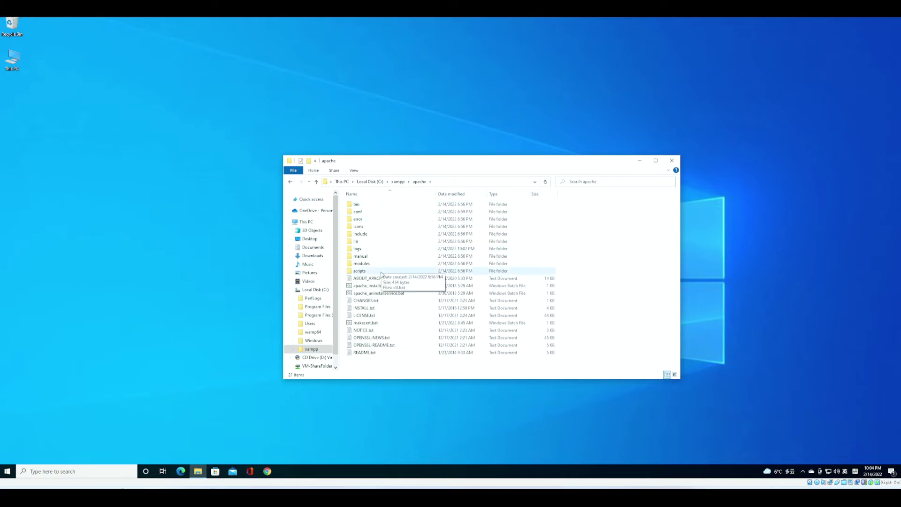
{"action": "right_click", "coordinate": [390, 267]}
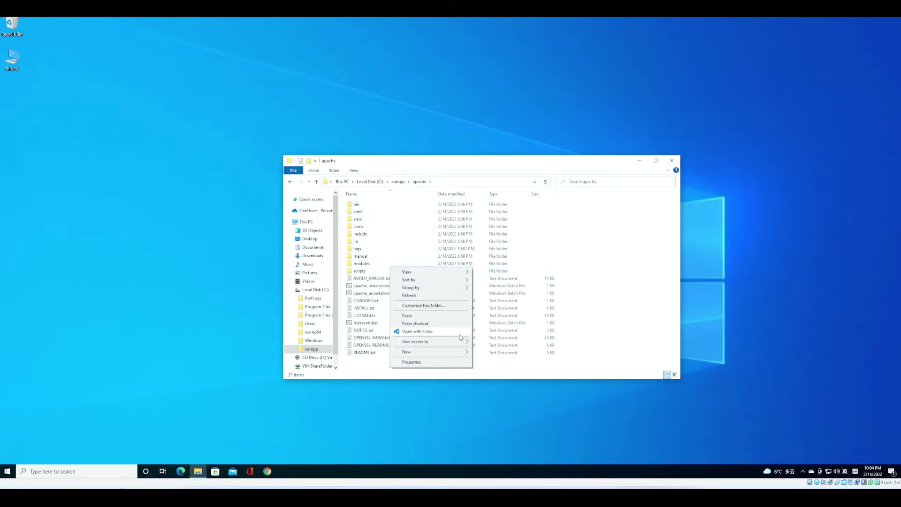
{"action": "mouse_move", "coordinate": [432, 352]}
{"action": "left_click", "coordinate": [507, 427]}
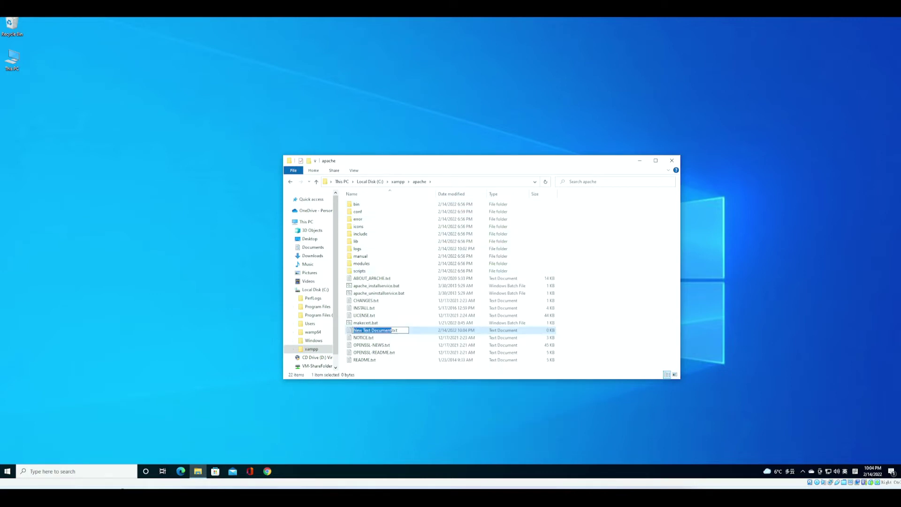
{"action": "key", "text": "BackSpace"}
{"action": "type", "text": "v3.ext"}
{"action": "key", "text": "Return"}
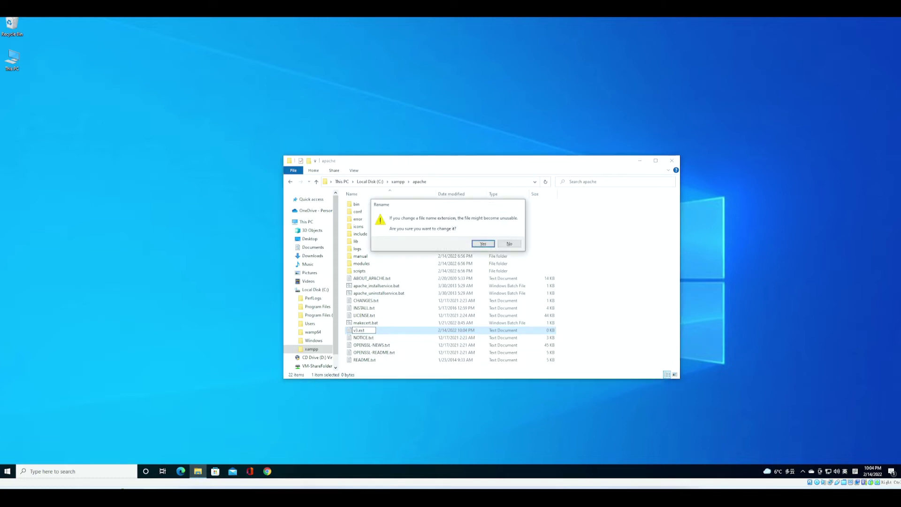
{"action": "key", "text": "Return"}
{"action": "key", "text": "Return"}
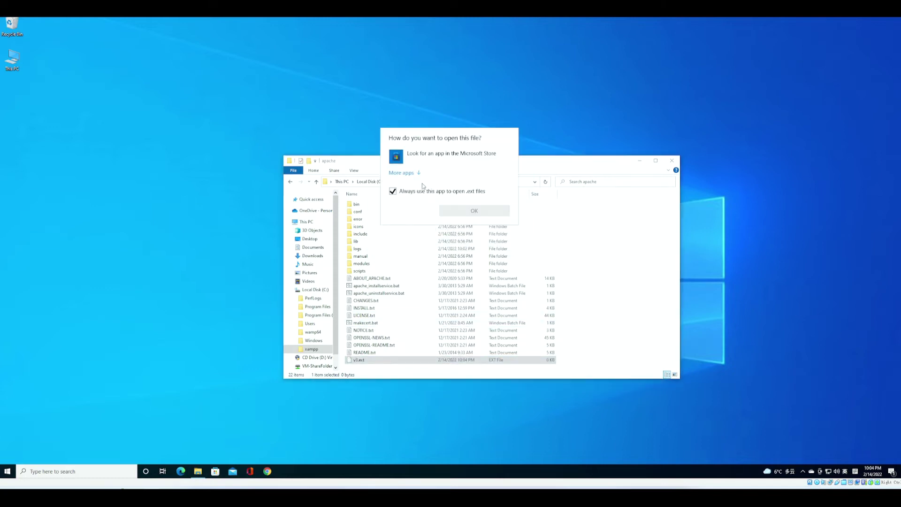
- Open v3.ext in Notepad without making Notepad the default for .ext files
{"action": "left_click", "coordinate": [393, 192]}
{"action": "left_click", "coordinate": [410, 173]}
{"action": "left_click", "coordinate": [460, 296]}
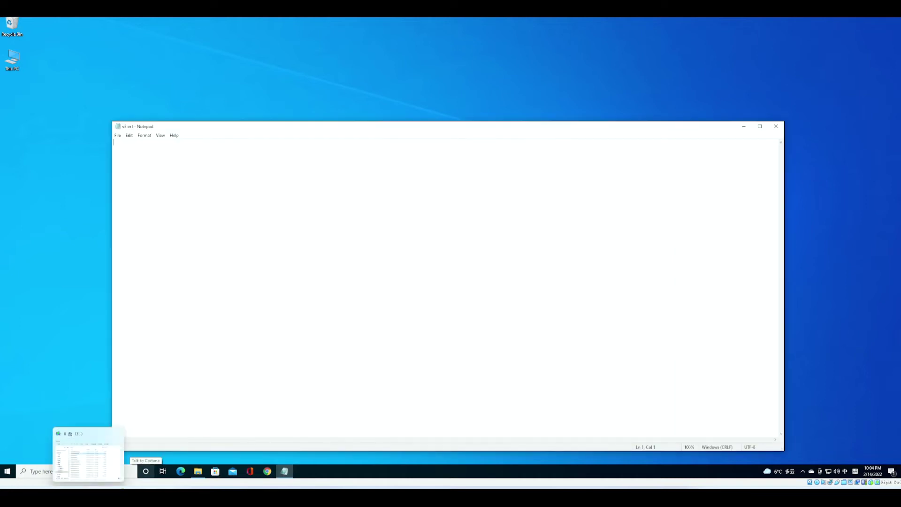
- Paste the alt_names block for localhost, test.mylocalsite.com, its wildcard, 127.0.0.1 and 127.0.0.2 into v3.ext, then save and close it
{"action": "left_click", "coordinate": [129, 135]}
{"action": "left_click", "coordinate": [141, 169]}
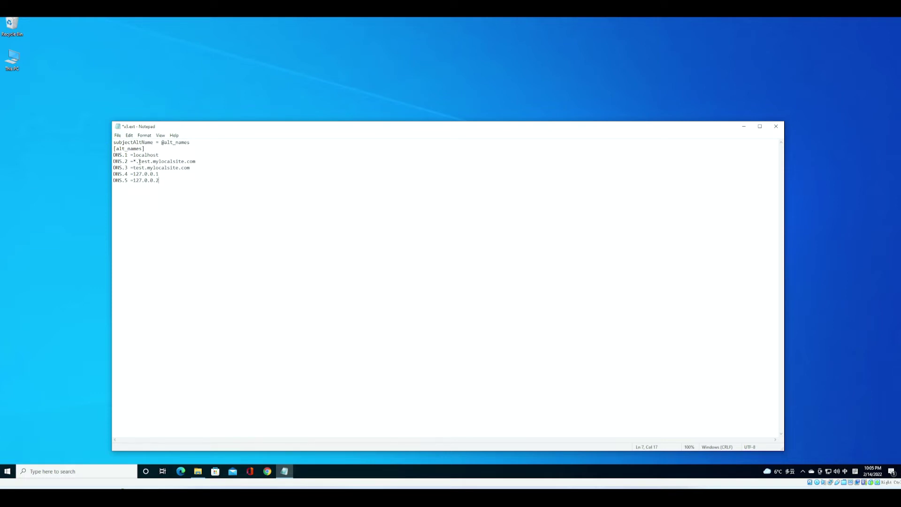
{"action": "left_click_drag", "start_coordinate": [139, 162], "coordinate": [200, 160]}
{"action": "left_click_drag", "start_coordinate": [134, 167], "coordinate": [189, 167]}
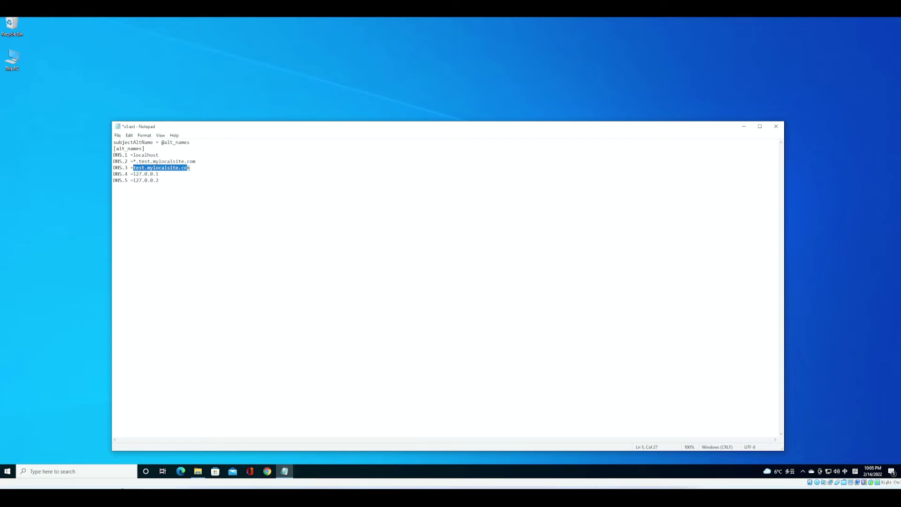
{"action": "left_click", "coordinate": [205, 187]}
{"action": "left_click", "coordinate": [121, 138]}
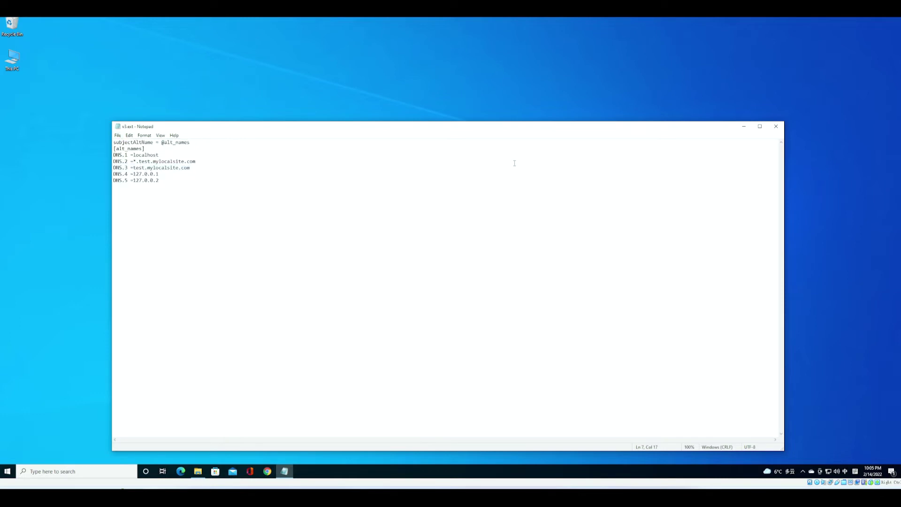
{"action": "left_click", "coordinate": [770, 131]}
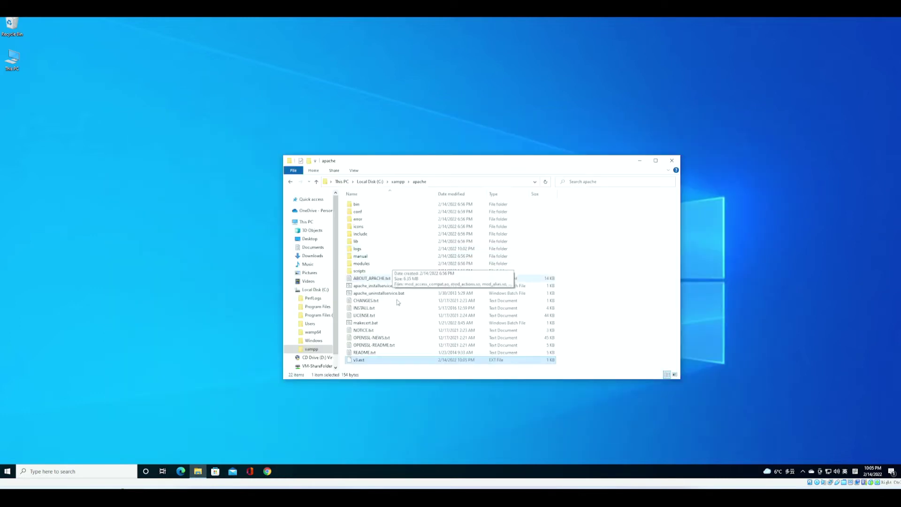
- Open makecert.bat for editing in Notepad
{"action": "left_click", "coordinate": [394, 322]}
{"action": "right_click", "coordinate": [394, 323]}
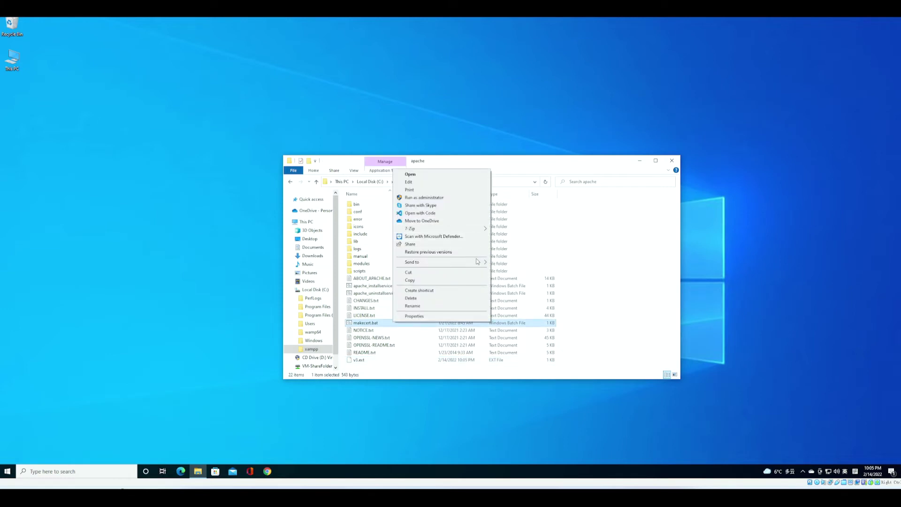
{"action": "key", "text": "m"}
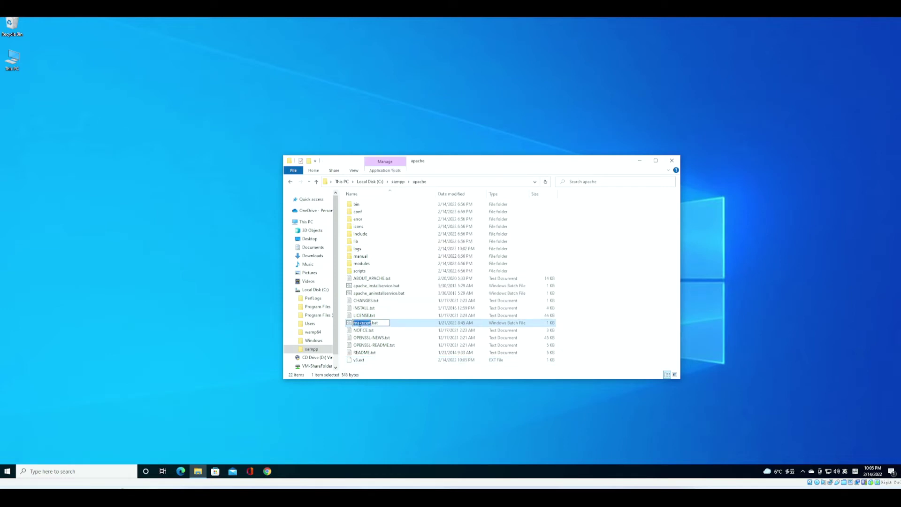
{"action": "key", "text": "Escape"}
{"action": "right_click", "coordinate": [386, 325]}
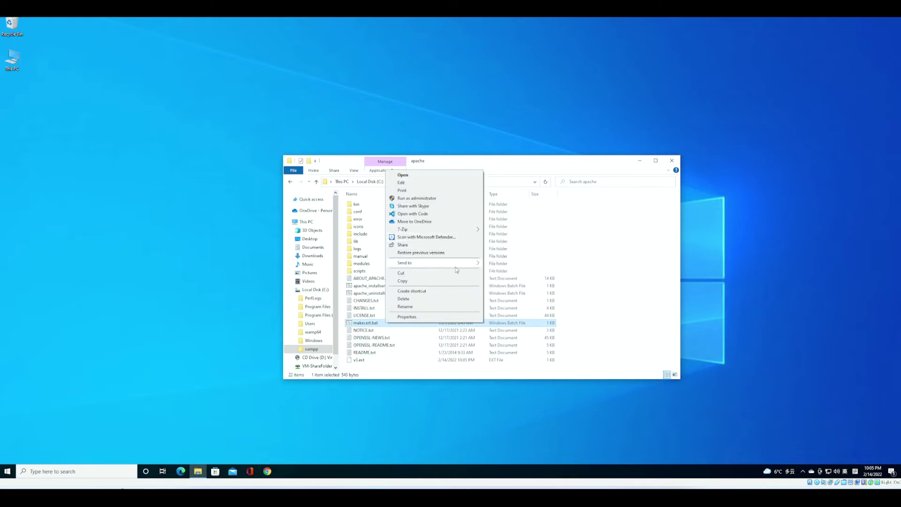
{"action": "left_click", "coordinate": [401, 183]}
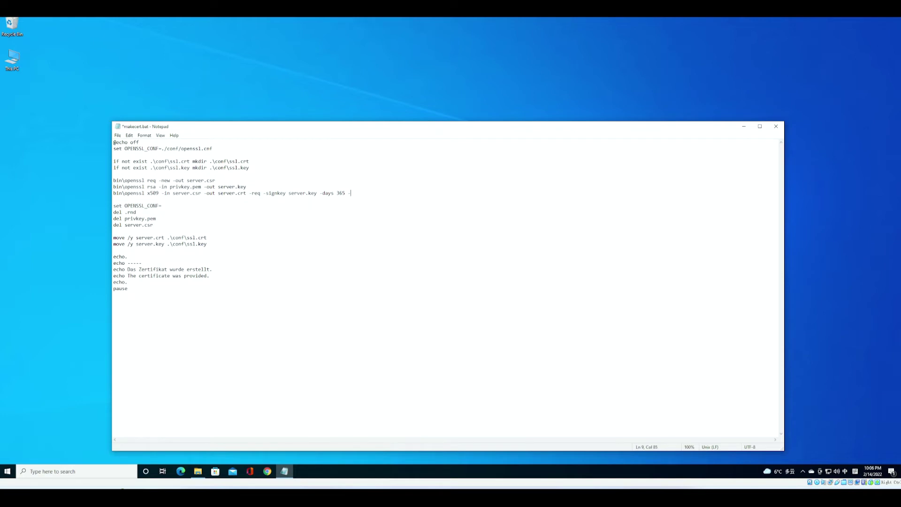
- Append -extfile v3.ext after -days 365 on the x509 line and save makecert.bat
{"action": "type", "text": "-ou"}
{"action": "key", "text": "Escape"}
{"action": "key", "text": "shift"}
{"action": "left_click", "coordinate": [117, 135]}
{"action": "left_click", "coordinate": [123, 201]}
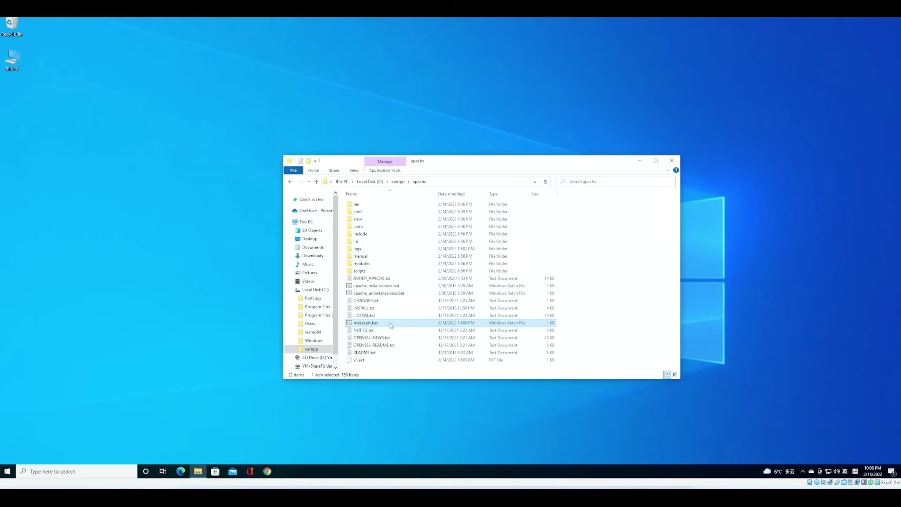
- Run makecert.bat, giving a pass phrase, country CA and common name test.mylocalsite.com, leaving other fields blank
{"action": "double_click", "coordinate": [390, 325]}
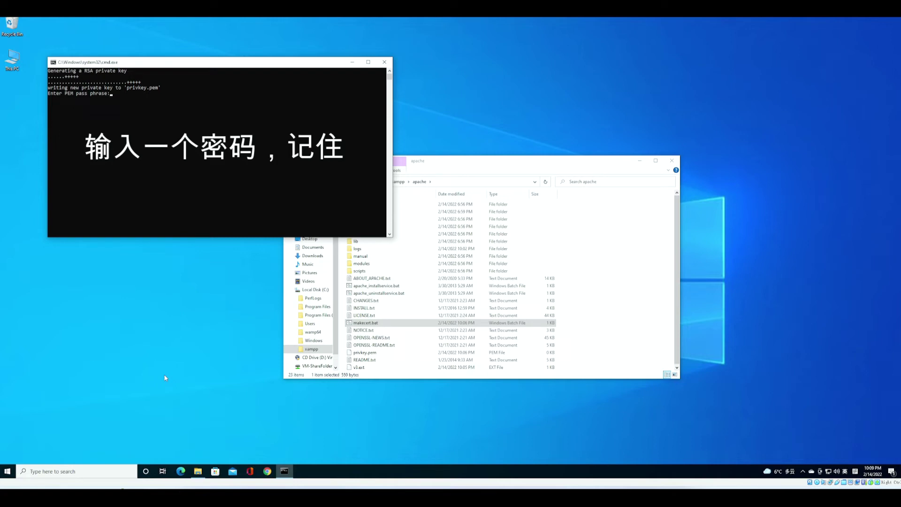
{"action": "key", "text": "Return"}
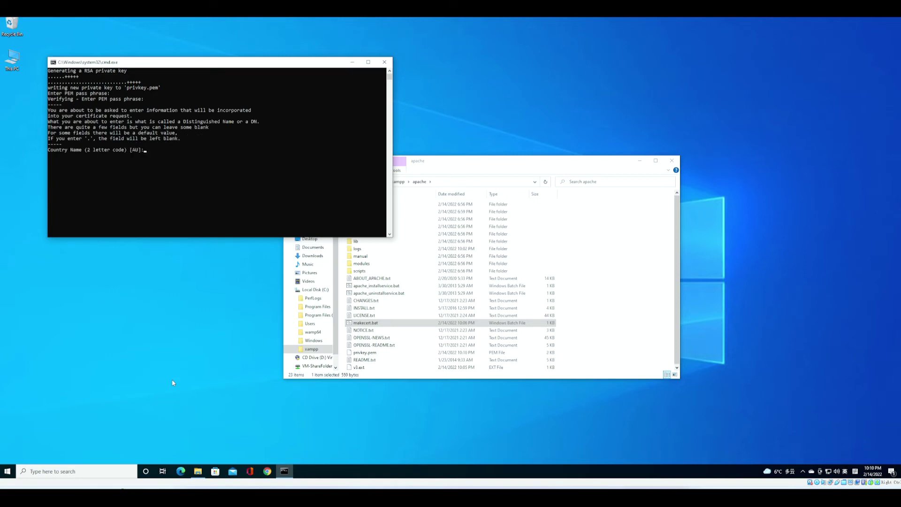
{"action": "key", "text": "Return"}
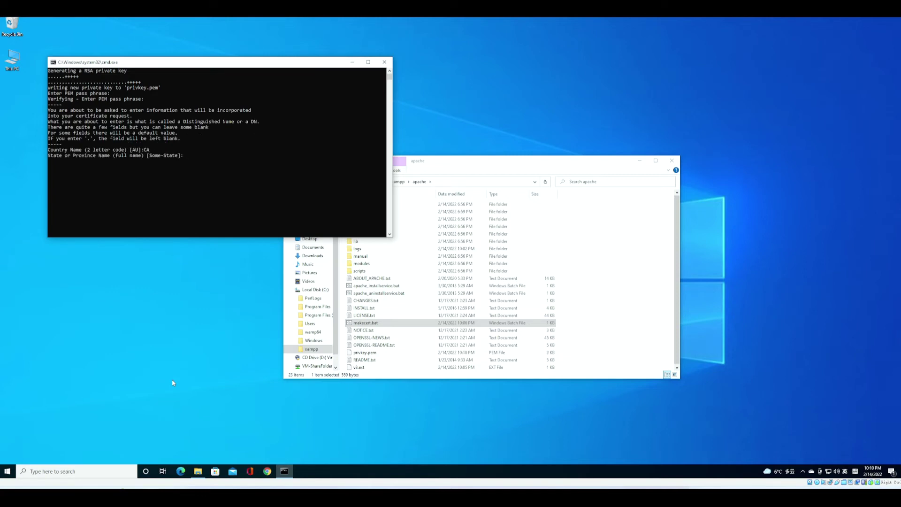
{"action": "key", "text": "Return"}
{"action": "key", "text": "Return"}
{"action": "key", "text": "Return"}
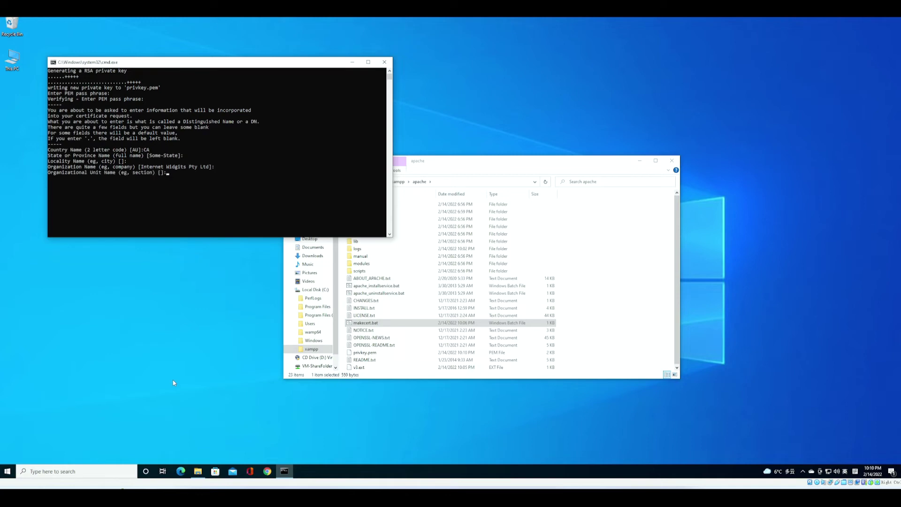
{"action": "key", "text": "Return"}
{"action": "type", "text": "test.mylocalsite.com"}
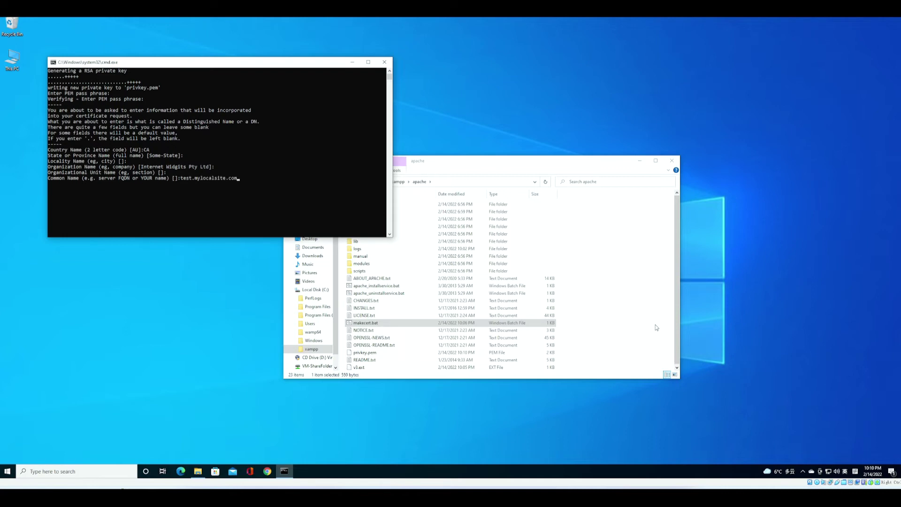
{"action": "key", "text": "Return"}
{"action": "key", "text": "Return"}
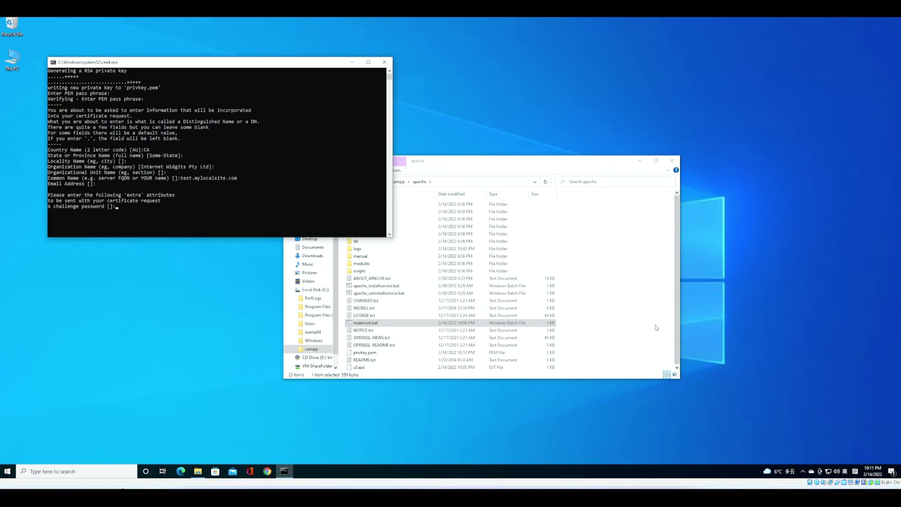
{"action": "key", "text": "Return"}
{"action": "key", "text": "Return"}
{"action": "key", "text": "Return"}
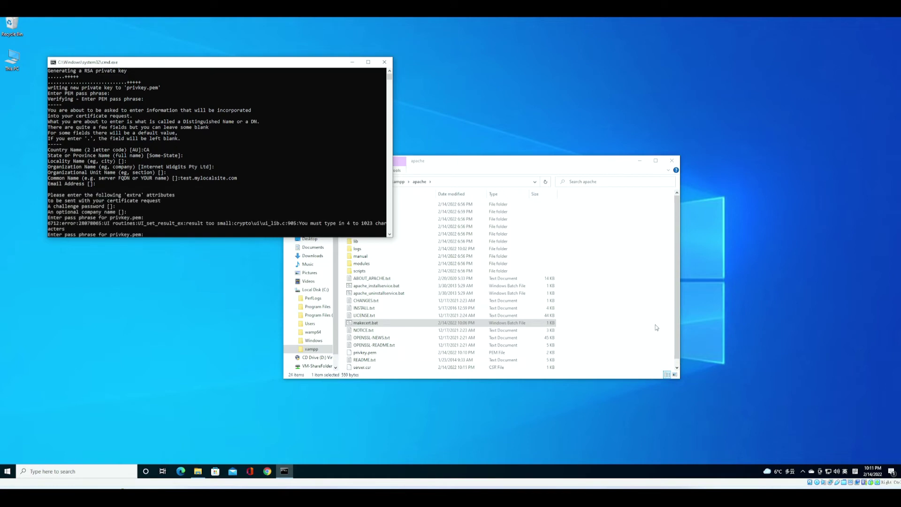
{"action": "key", "text": "Return"}
{"action": "key", "text": "Return"}
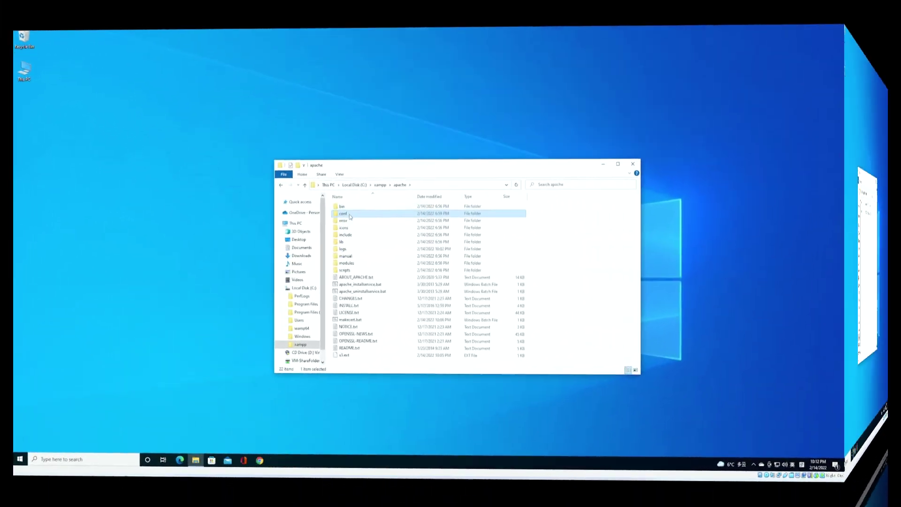
- Check that the apache conf ssl.crt and ssl.key folders hold the new server.crt and server.key
{"action": "double_click", "coordinate": [349, 215]}
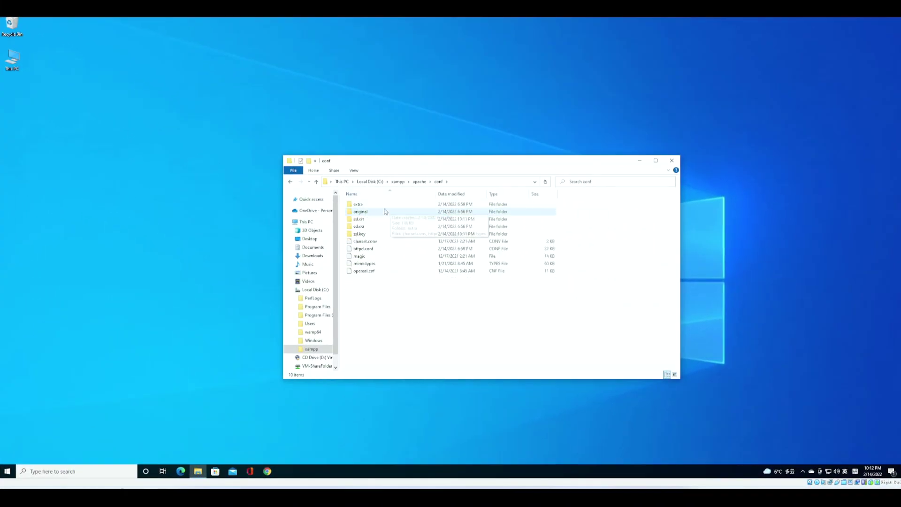
{"action": "double_click", "coordinate": [373, 219]}
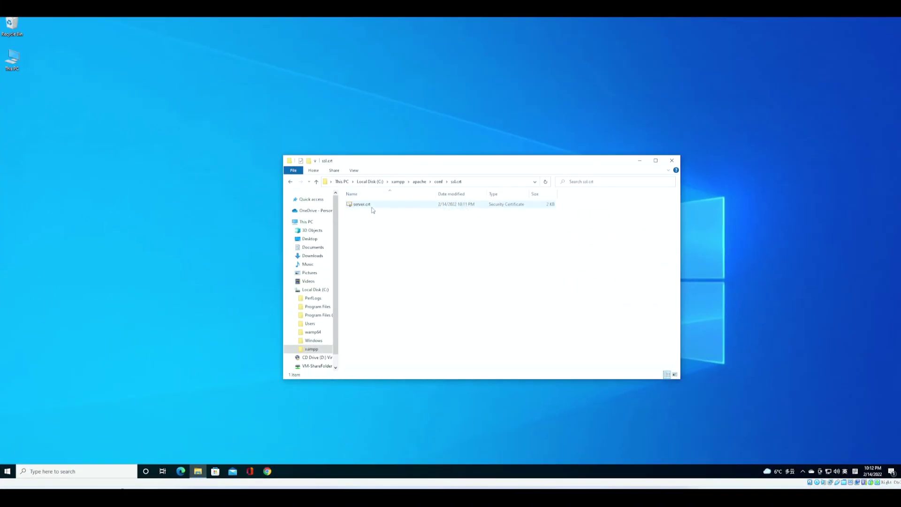
{"action": "left_click", "coordinate": [317, 182]}
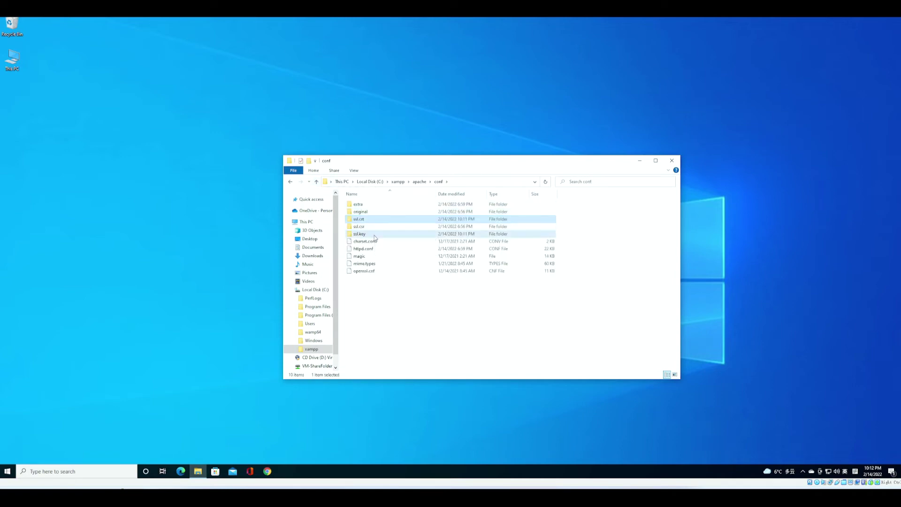
{"action": "double_click", "coordinate": [373, 234]}
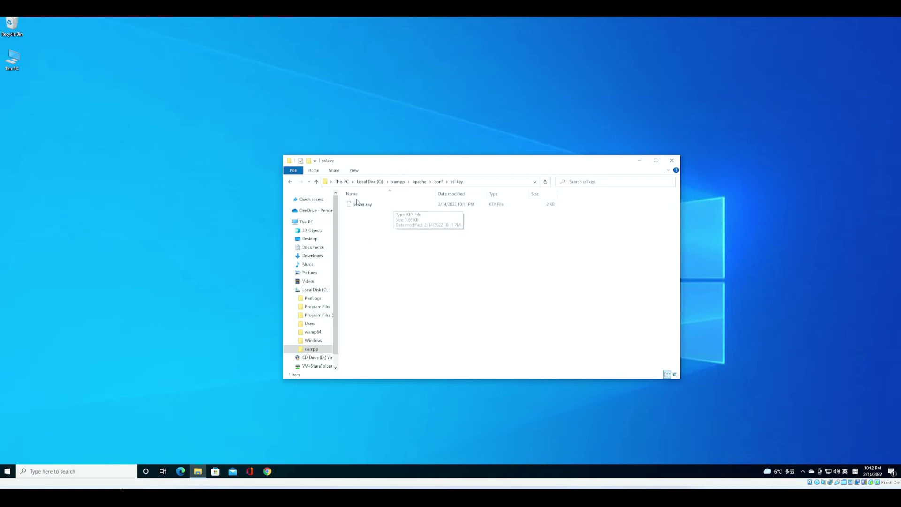
{"action": "left_click", "coordinate": [317, 182]}
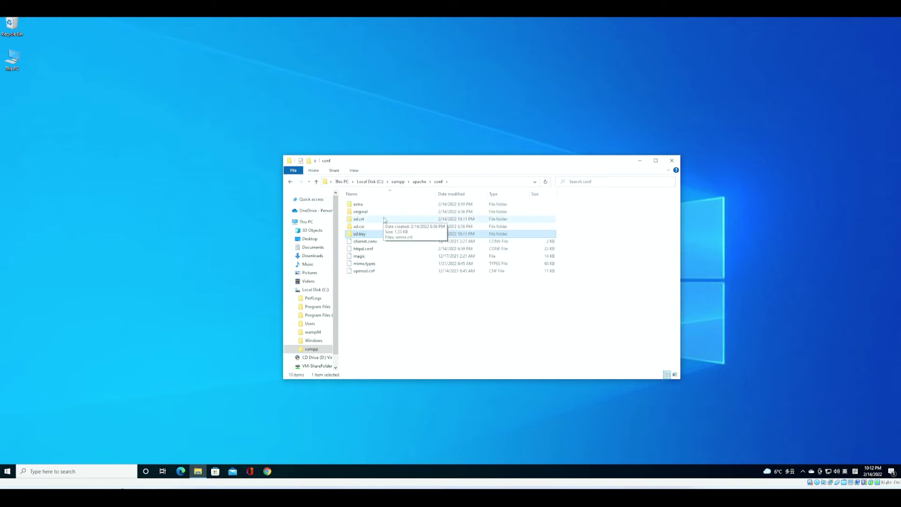
- Go to C:\xampp\htdocs\test.mylocalsite.com
{"action": "key", "text": "alt+Up"}
{"action": "key", "text": "alt+Up"}
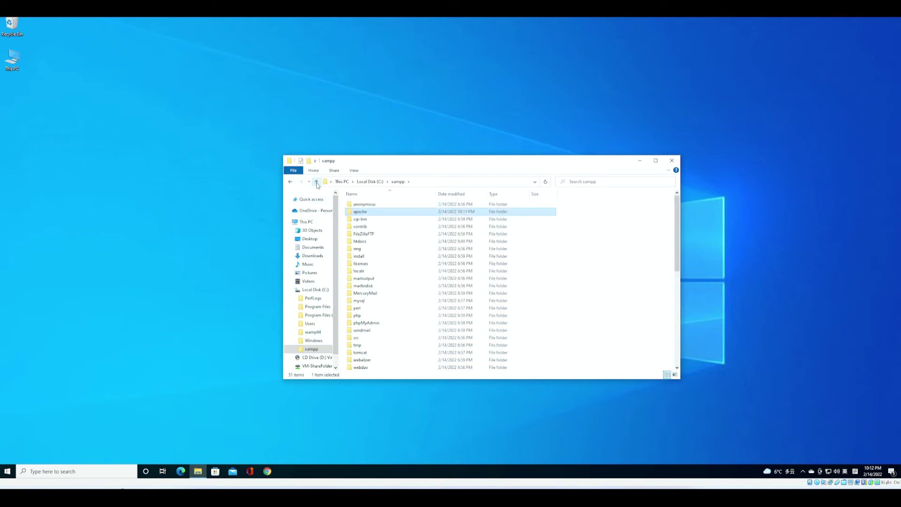
{"action": "double_click", "coordinate": [390, 241]}
{"action": "double_click", "coordinate": [385, 230]}
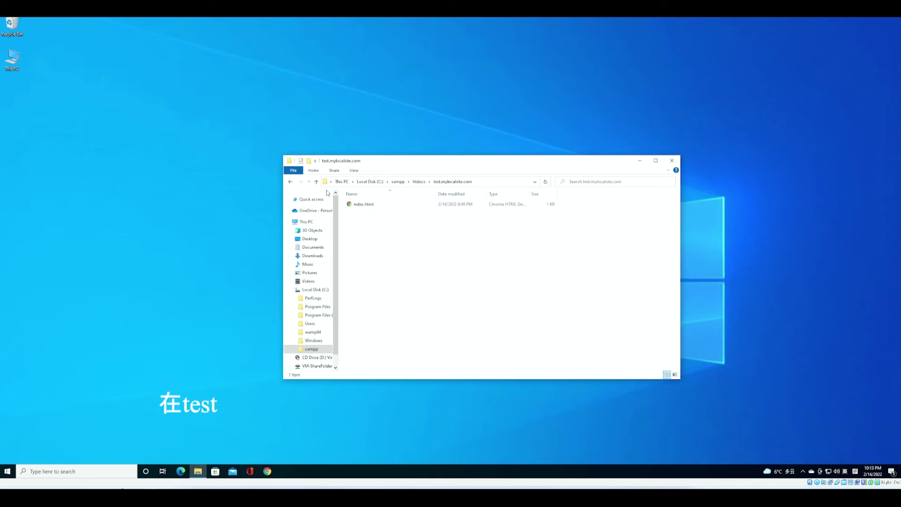
- Create a new folder named Key in the test.mylocalsite.com folder
{"action": "right_click", "coordinate": [385, 230]}
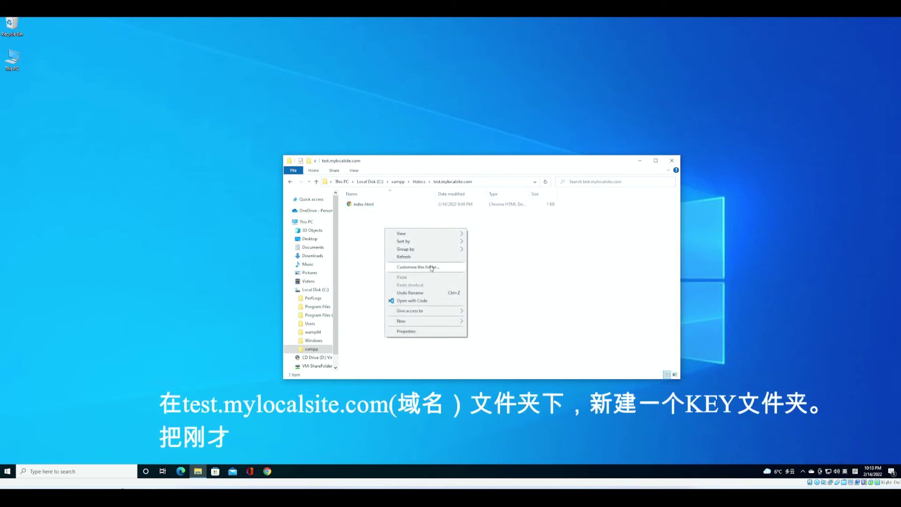
{"action": "mouse_move", "coordinate": [422, 321]}
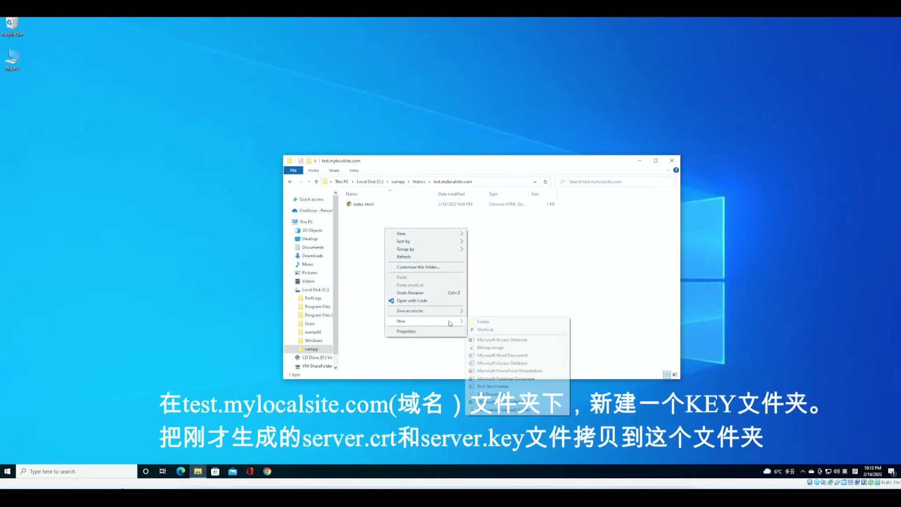
{"action": "left_click", "coordinate": [483, 321]}
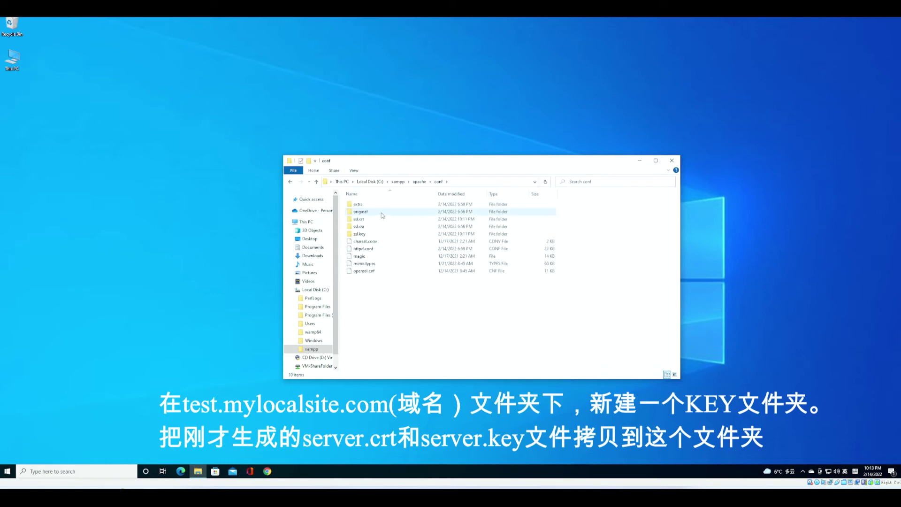
- Copy server.crt and server.key from apache\conf into the Key folder
{"action": "right_click", "coordinate": [370, 205]}
{"action": "key", "text": "Escape"}
{"action": "key", "text": "alt+Up"}
{"action": "key", "text": "alt+Up"}
{"action": "key", "text": "alt+Up"}
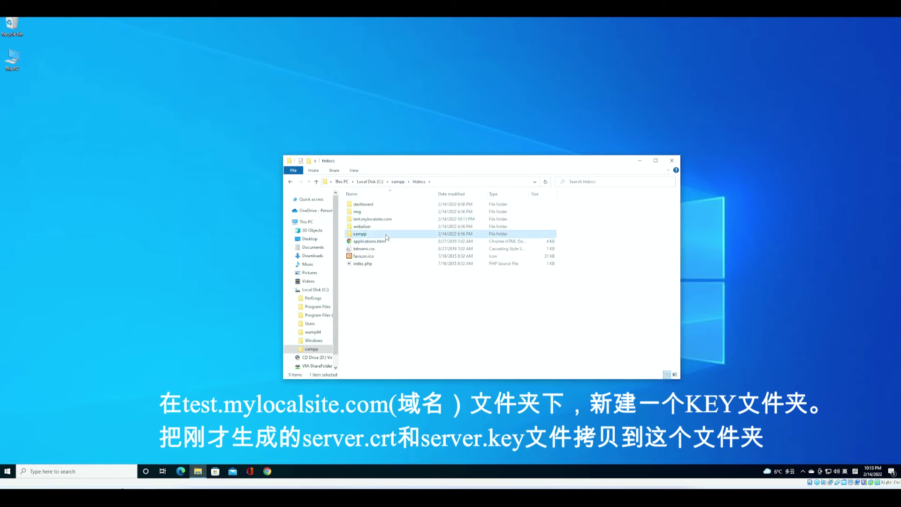
{"action": "right_click", "coordinate": [377, 215]}
{"action": "key", "text": "Escape"}
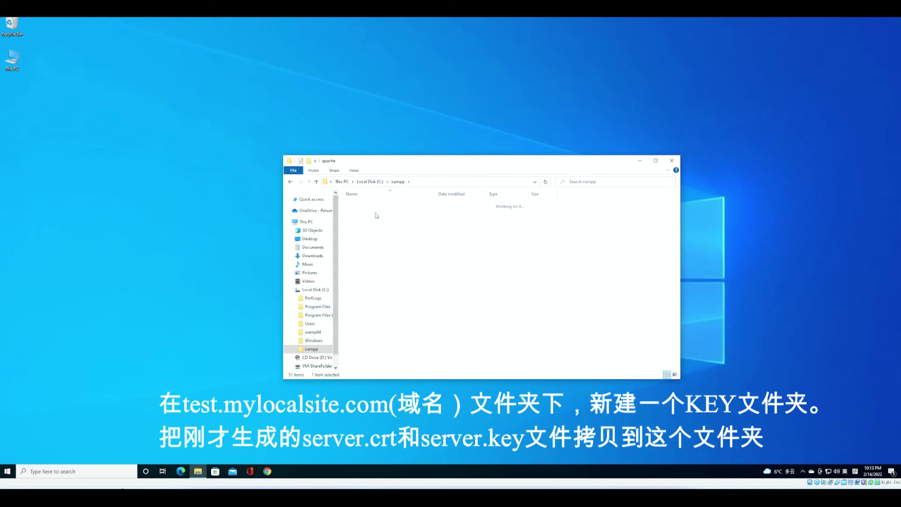
{"action": "double_click", "coordinate": [379, 233]}
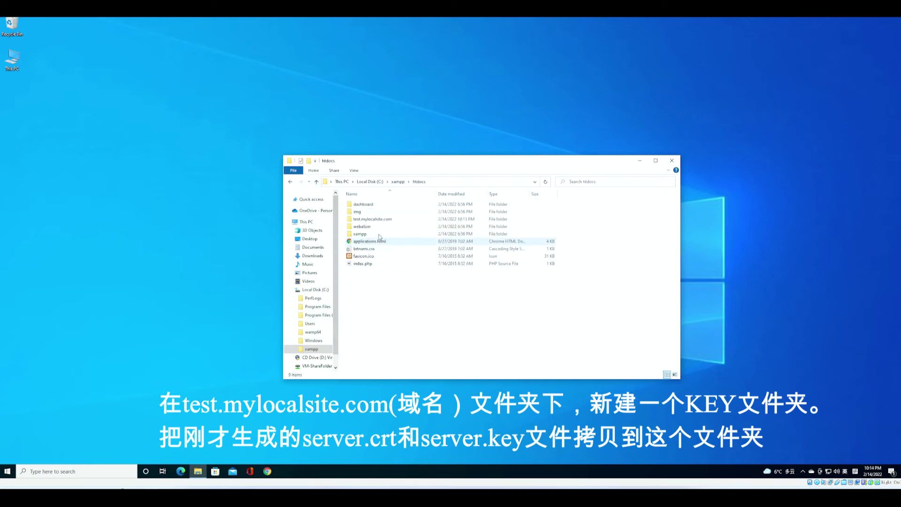
{"action": "left_click", "coordinate": [380, 232]}
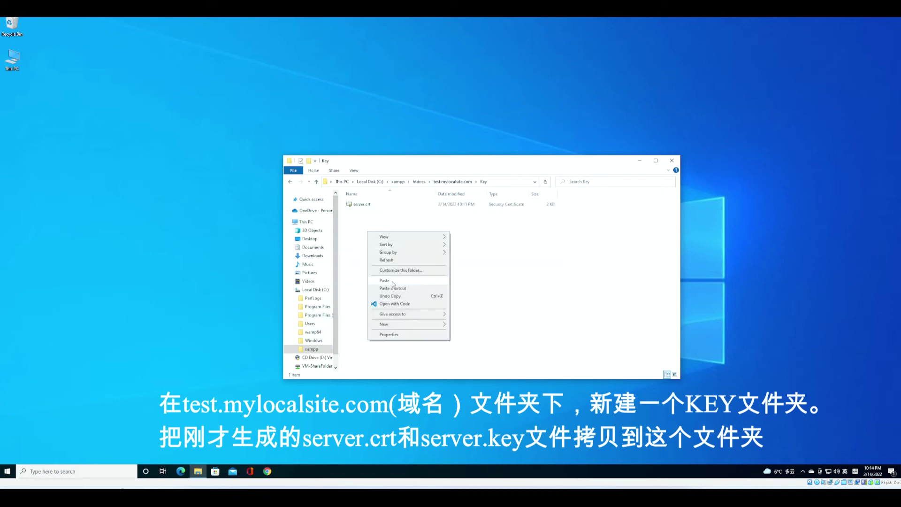
{"action": "left_click", "coordinate": [389, 286]}
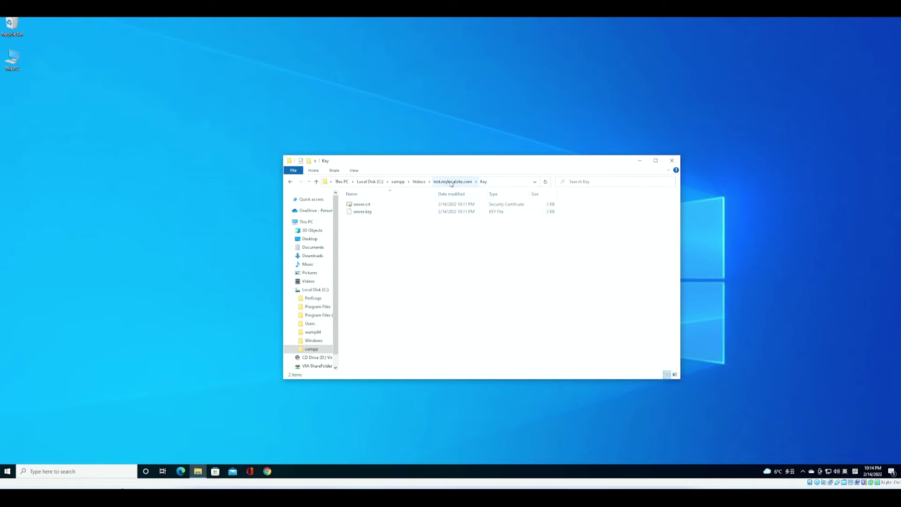
- Start installing server.crt for the Local Machine and approve the administrator prompt
{"action": "double_click", "coordinate": [377, 205]}
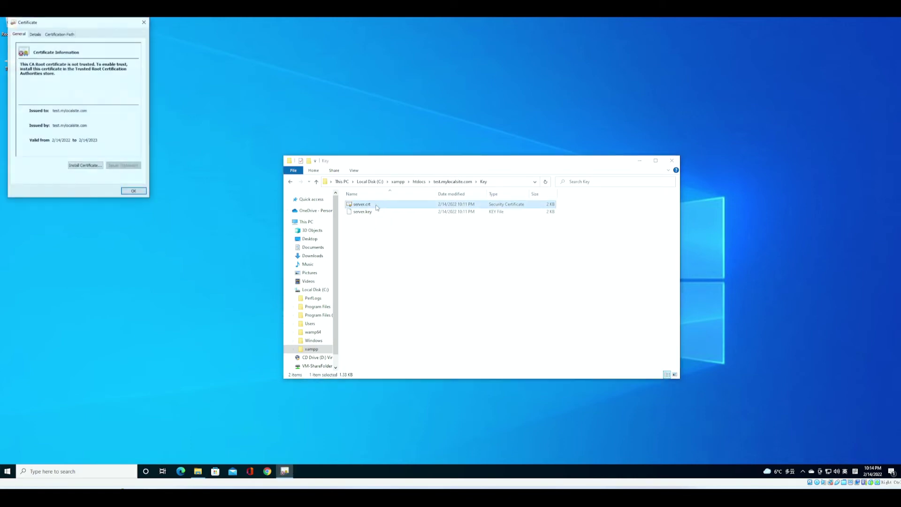
{"action": "left_click_drag", "start_coordinate": [97, 24], "coordinate": [168, 79]}
{"action": "left_click", "coordinate": [158, 222]}
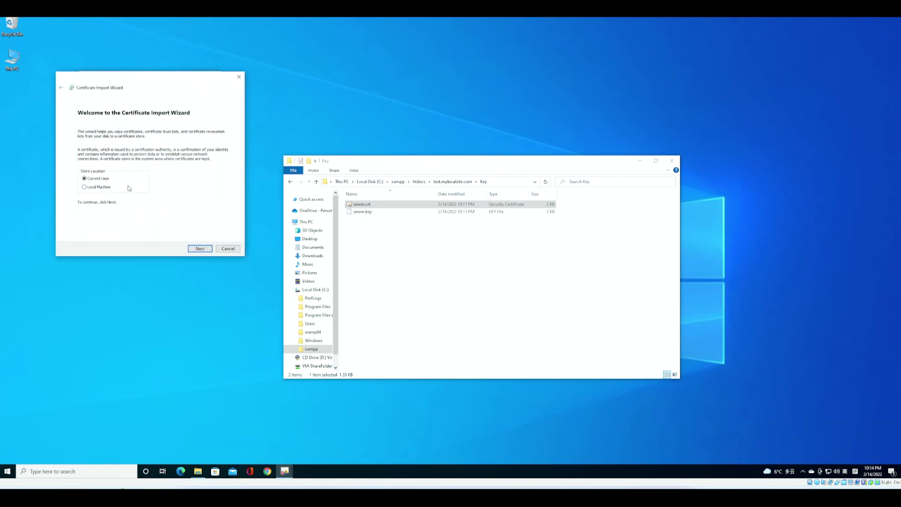
{"action": "left_click", "coordinate": [85, 188]}
{"action": "left_click", "coordinate": [199, 249]}
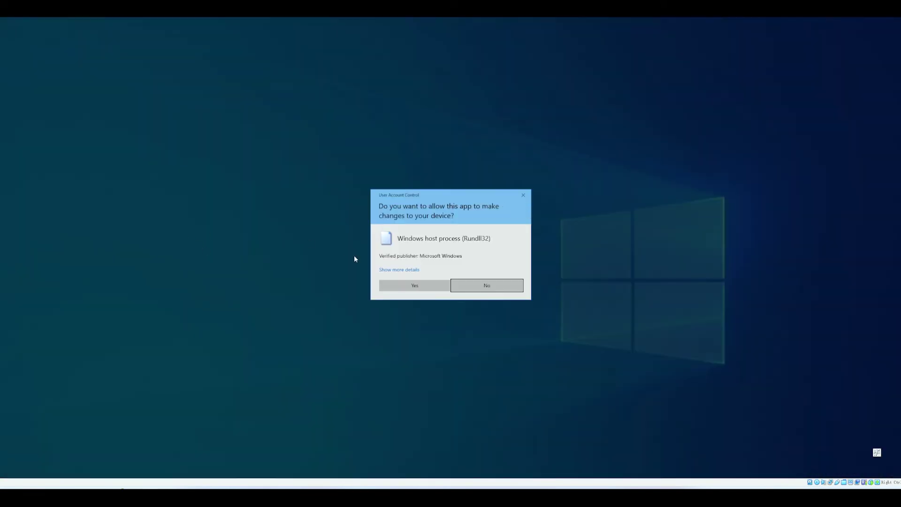
{"action": "left_click", "coordinate": [414, 285]}
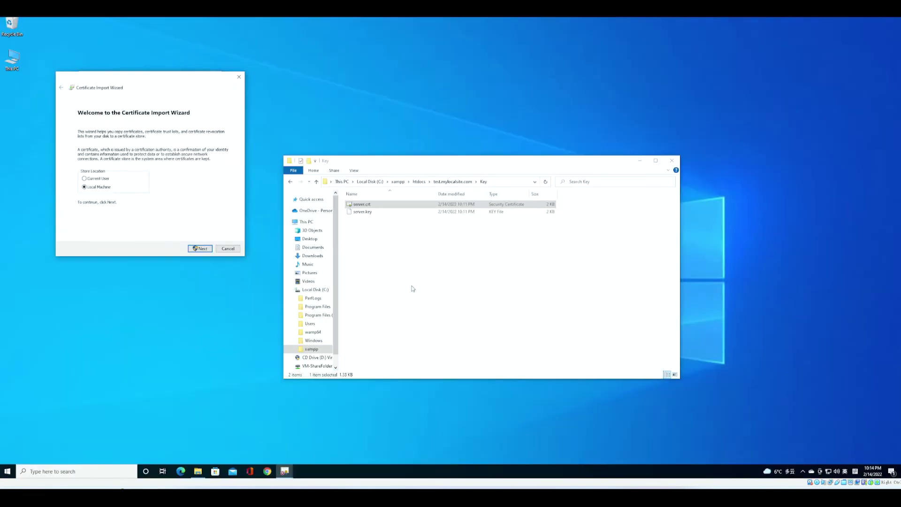
- Place the certificate in Trusted Root Certification Authorities and finish the import
{"action": "left_click", "coordinate": [84, 157]}
{"action": "left_click", "coordinate": [212, 173]}
{"action": "left_click", "coordinate": [119, 121]}
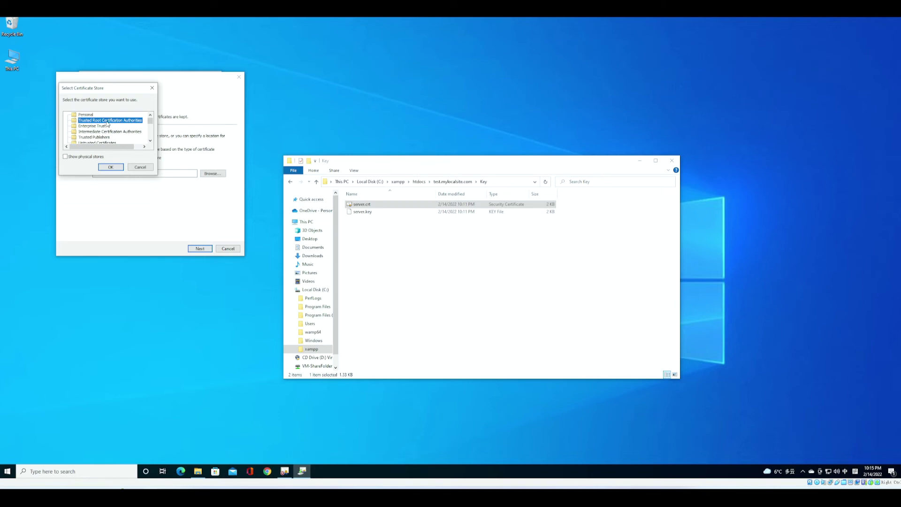
{"action": "left_click", "coordinate": [115, 168]}
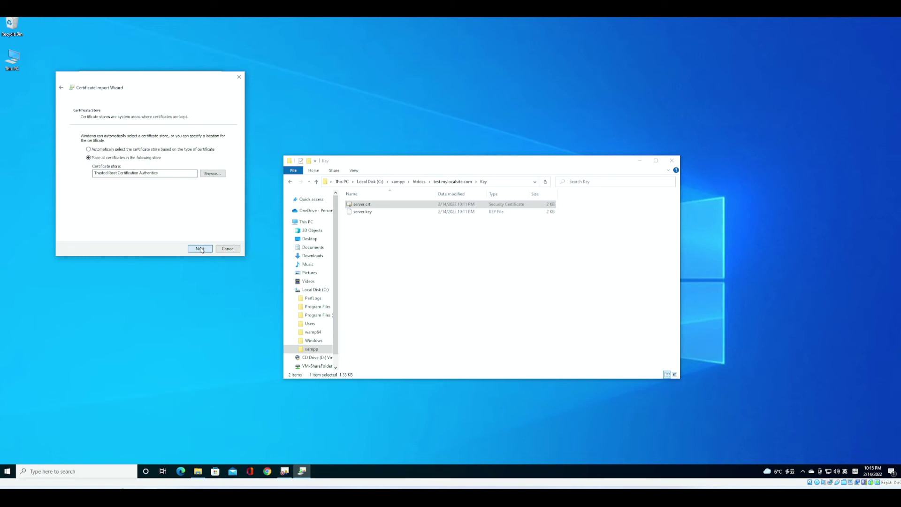
{"action": "left_click", "coordinate": [200, 249]}
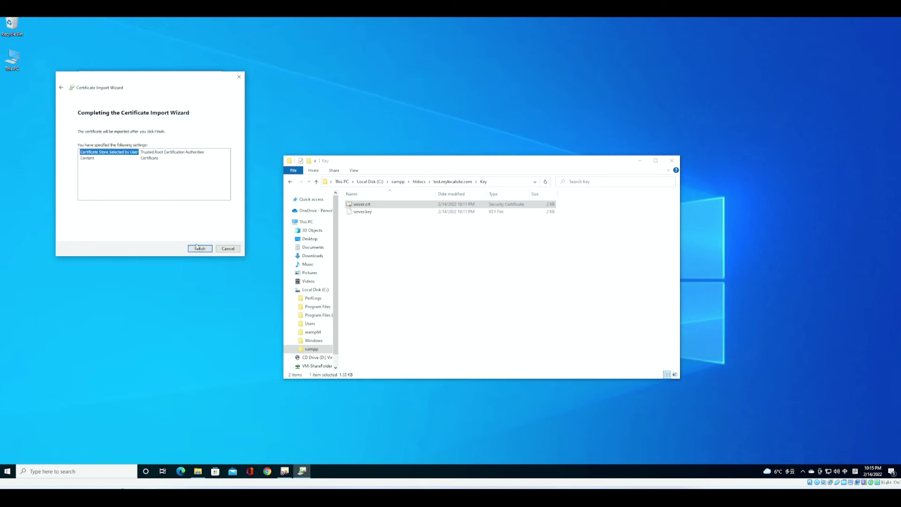
{"action": "left_click", "coordinate": [200, 249]}
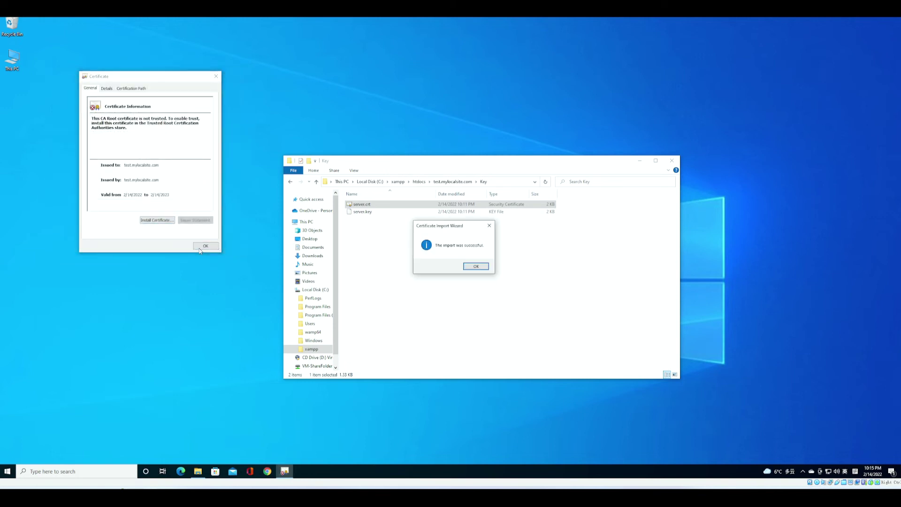
{"action": "left_click", "coordinate": [476, 266]}
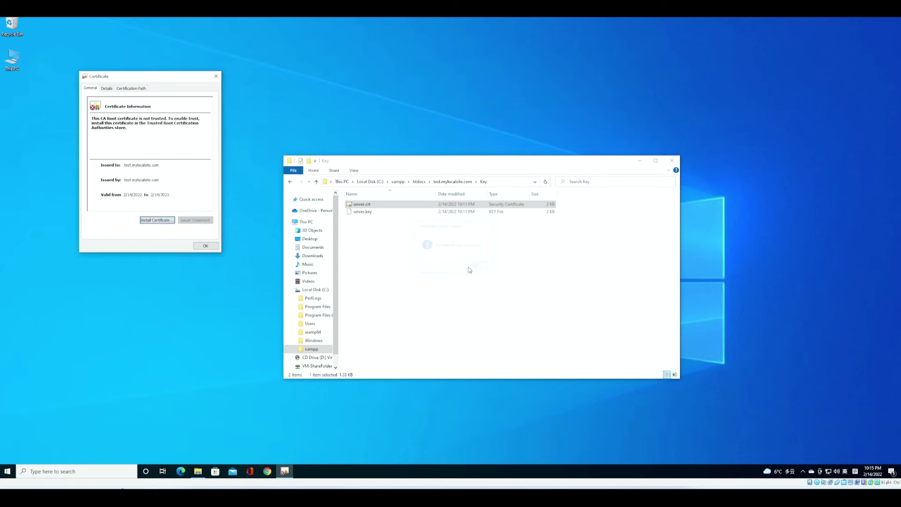
{"action": "left_click", "coordinate": [205, 245]}
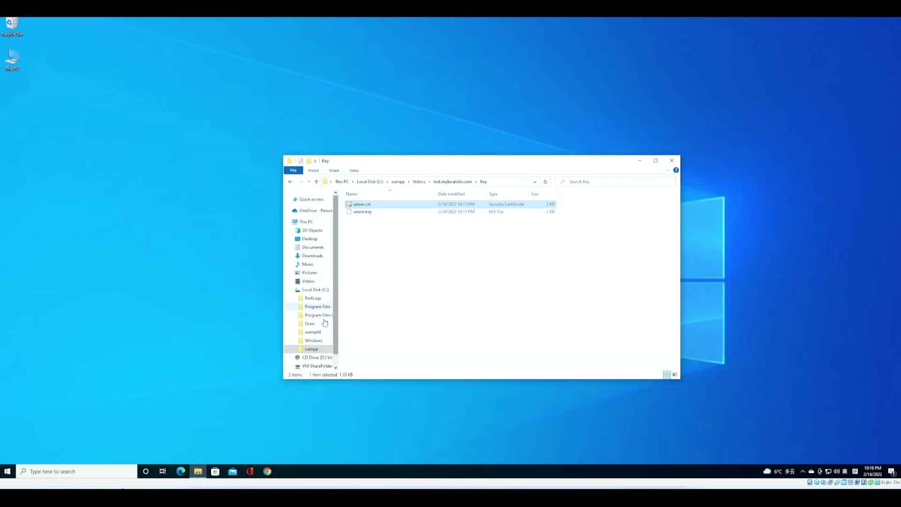
- Navigate to C:\xampp\apache\conf\extra
{"action": "left_click", "coordinate": [398, 182]}
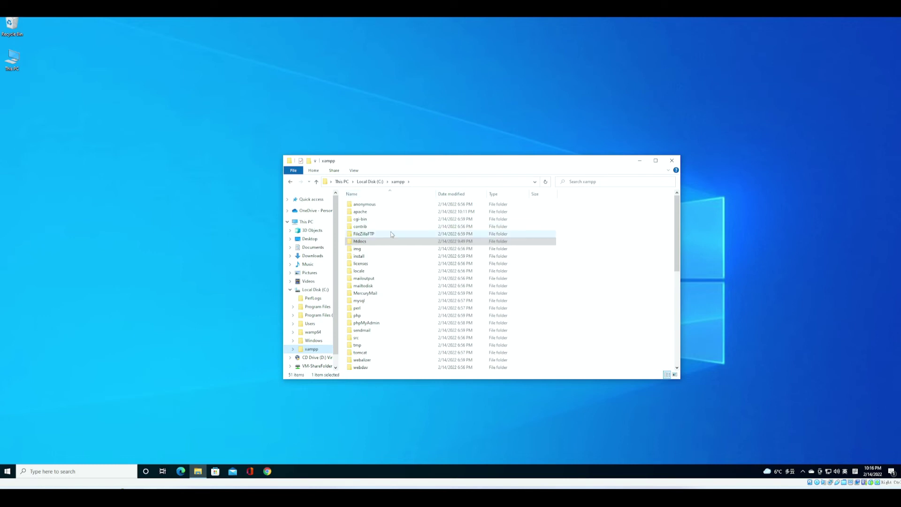
{"action": "scroll", "coordinate": [382, 278], "scroll_direction": "down", "scroll_amount": 1}
{"action": "scroll", "coordinate": [381, 278], "scroll_direction": "up", "scroll_amount": 1}
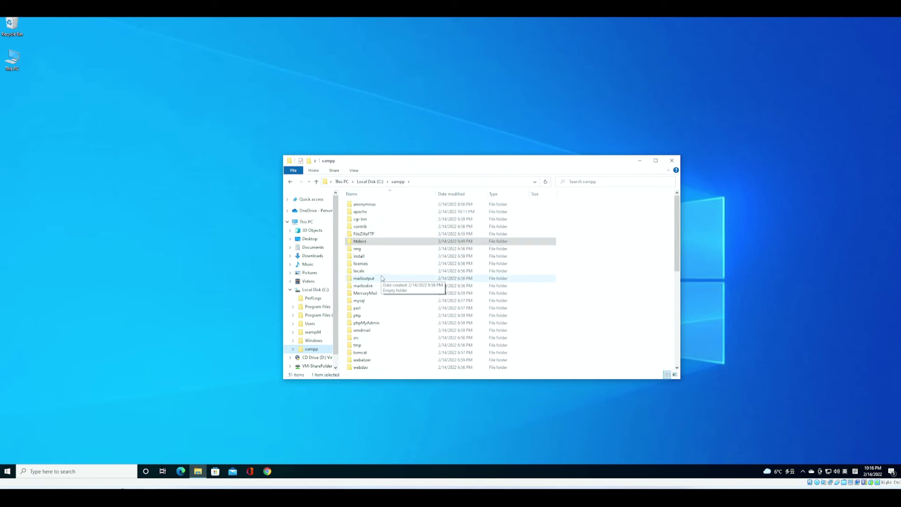
{"action": "double_click", "coordinate": [384, 211]}
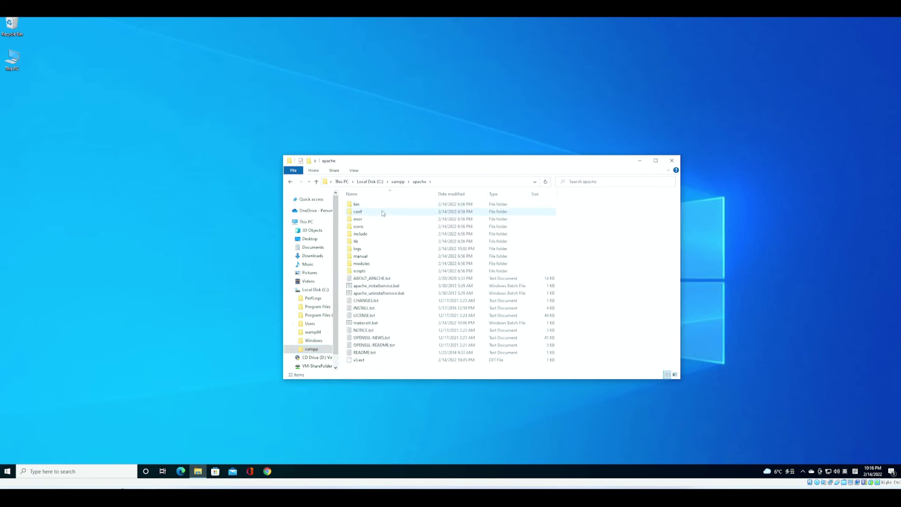
{"action": "double_click", "coordinate": [383, 212]}
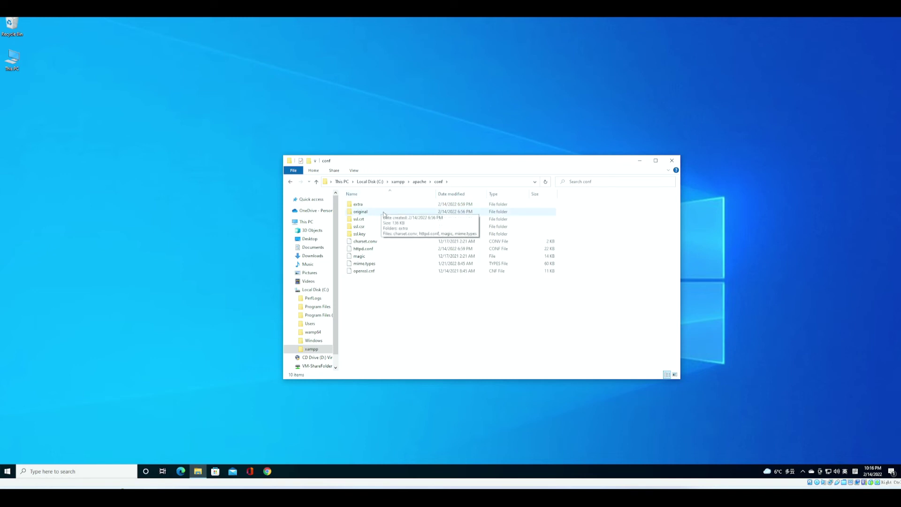
{"action": "double_click", "coordinate": [368, 204]}
- Open httpd-vhosts.conf with Notepad
{"action": "left_click", "coordinate": [401, 295]}
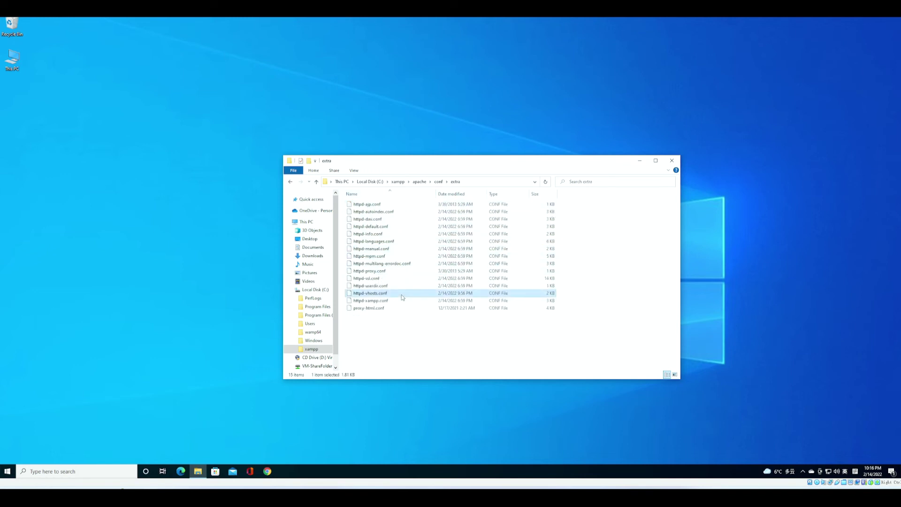
{"action": "right_click", "coordinate": [401, 296]}
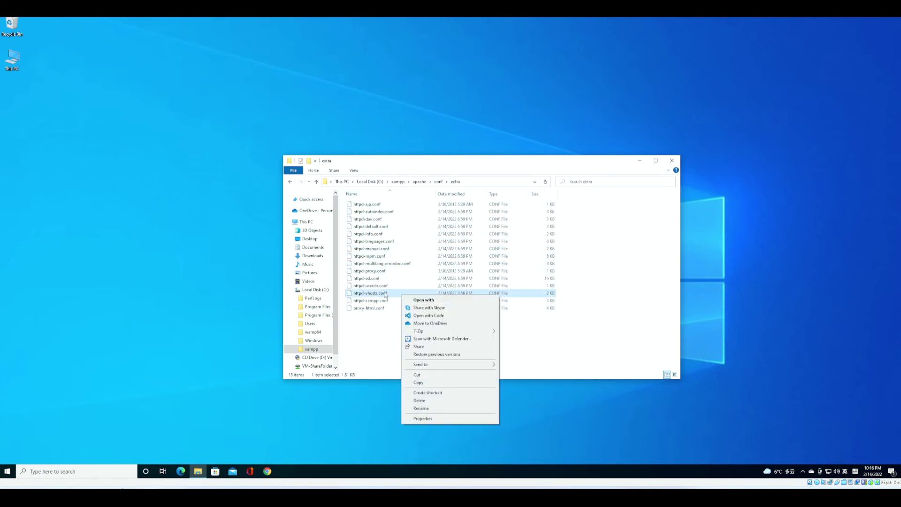
{"action": "left_click", "coordinate": [426, 300]}
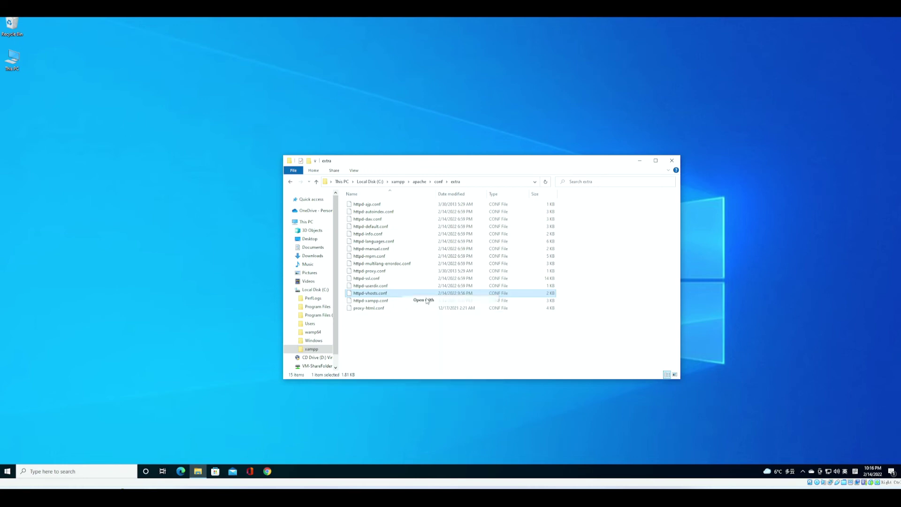
{"action": "left_click", "coordinate": [417, 156]}
{"action": "left_click", "coordinate": [474, 229]}
{"action": "scroll", "coordinate": [257, 281], "scroll_direction": "down", "scroll_amount": 5}
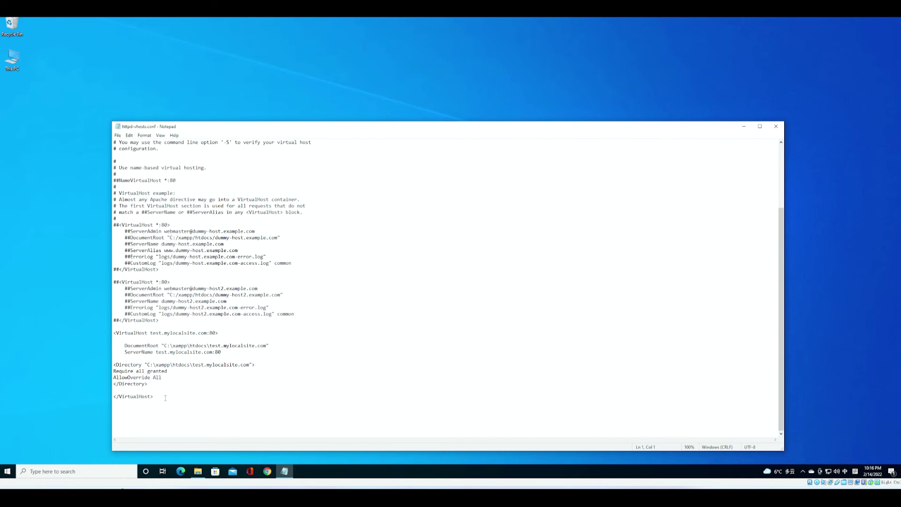
- Paste the test.mylocalsite.com:443 SSL VirtualHost block and delete the SSLCertificateFile placeholder
{"action": "left_click", "coordinate": [167, 397]}
{"action": "key", "text": "Return"}
{"action": "key", "text": "Return"}
{"action": "type", "text": "<VirtualHost test.mylocalsite.com:443>        DocumentRoot \"C:/xampp/htdocs/test.mylocalsite.com\"        ServerName test.mylocalsite.com        SSLEngine on        SSLCertificateFile \"路径\"        SSLCertificateKeyFile \"路径 <Directory \"C:/xampp/htdocs/test.mylocalsite.com\"> \tOptions All \t\tAllowOverride All \t\tRequire all granted </Directory> </VirtualHost>"}
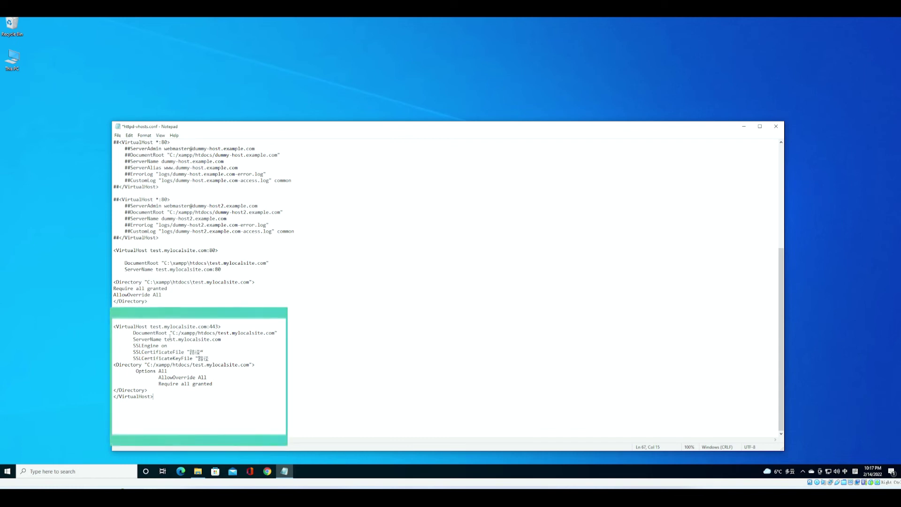
{"action": "left_click_drag", "start_coordinate": [133, 346], "coordinate": [232, 357]}
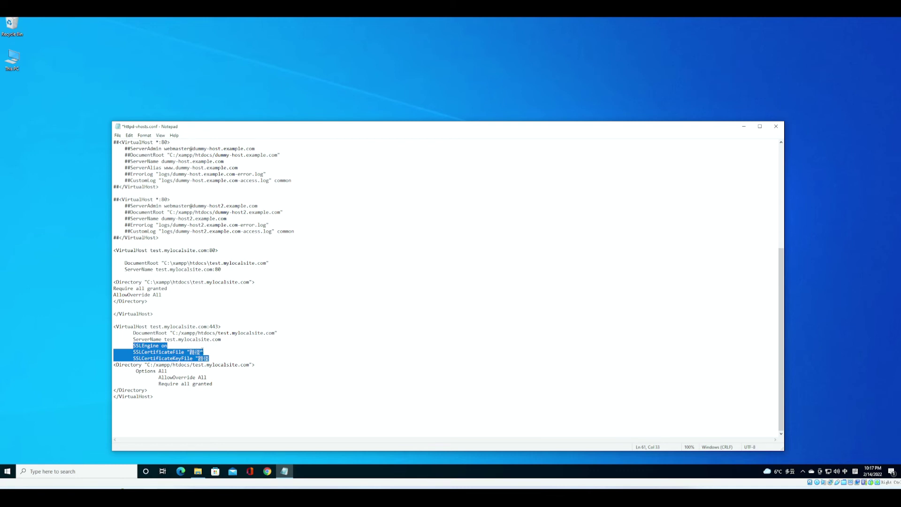
{"action": "left_click", "coordinate": [203, 351]}
{"action": "key", "text": "BackSpace"}
{"action": "key", "text": "BackSpace"}
{"action": "key", "text": "BackSpace"}
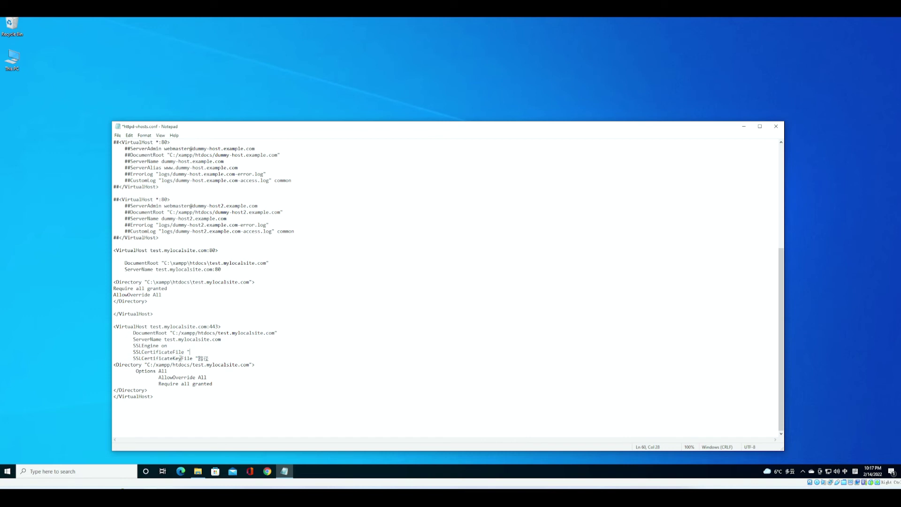
- Set SSLCertificateFile to the copied path of Key\server.crt, removing the duplicate quote
{"action": "left_click", "coordinate": [198, 470]}
{"action": "left_click", "coordinate": [311, 348]}
{"action": "double_click", "coordinate": [378, 236]}
{"action": "double_click", "coordinate": [372, 219]}
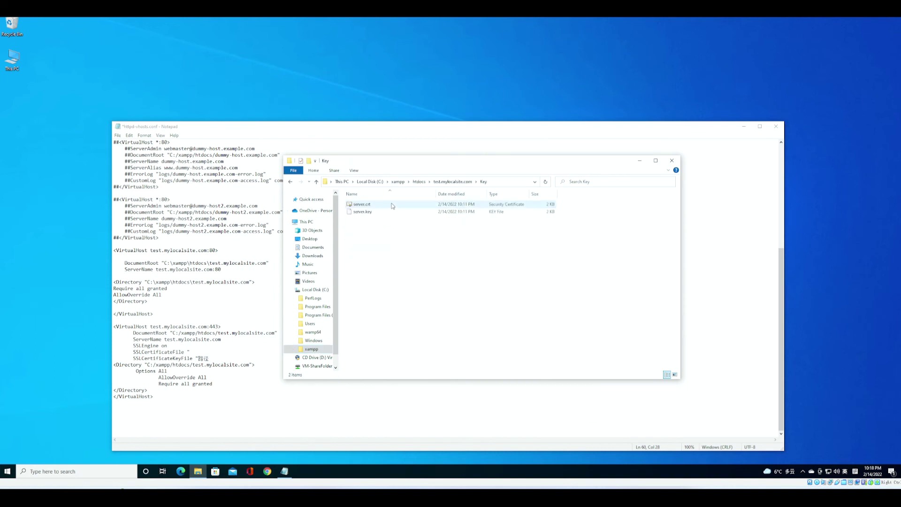
{"action": "double_click", "coordinate": [385, 205]}
{"action": "right_click", "coordinate": [386, 205]}
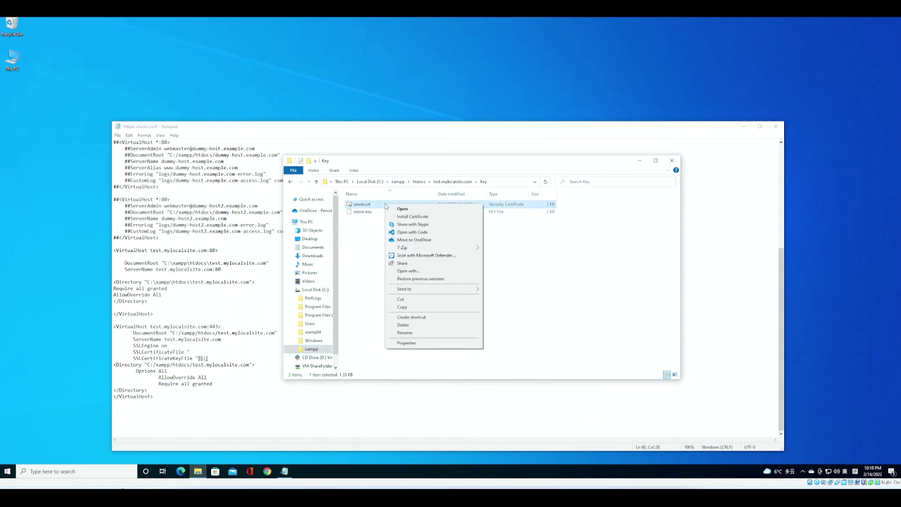
{"action": "key", "text": "Escape"}
{"action": "right_click", "coordinate": [390, 205], "text": "shift"}
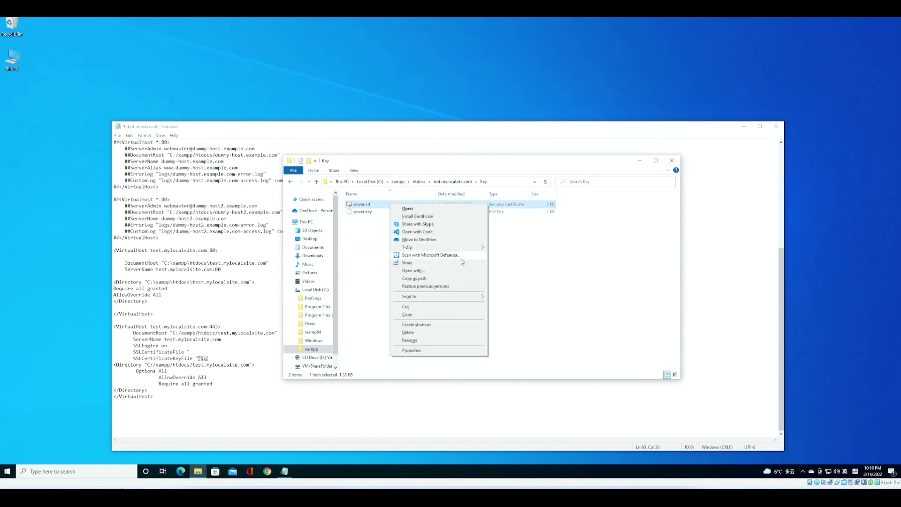
{"action": "left_click", "coordinate": [415, 278]}
{"action": "left_click", "coordinate": [234, 351]}
{"action": "type", "text": "\"C:\\xampp\\htdocs\\test.mylocalsite.com\\Key\\server.crt\""}
{"action": "left_click", "coordinate": [187, 352]}
{"action": "key", "text": "BackSpace"}
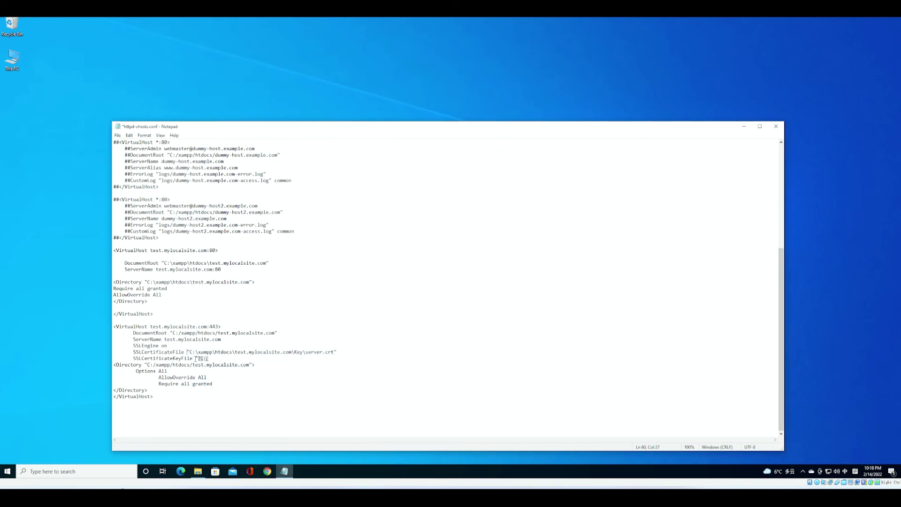
- Replace the SSLCertificateKeyFile placeholder with the path to Key\server.key
{"action": "left_click_drag", "start_coordinate": [195, 358], "coordinate": [212, 358]}
{"action": "key", "text": "BackSpace"}
{"action": "key", "text": "alt+Tab"}
{"action": "key", "text": "Down"}
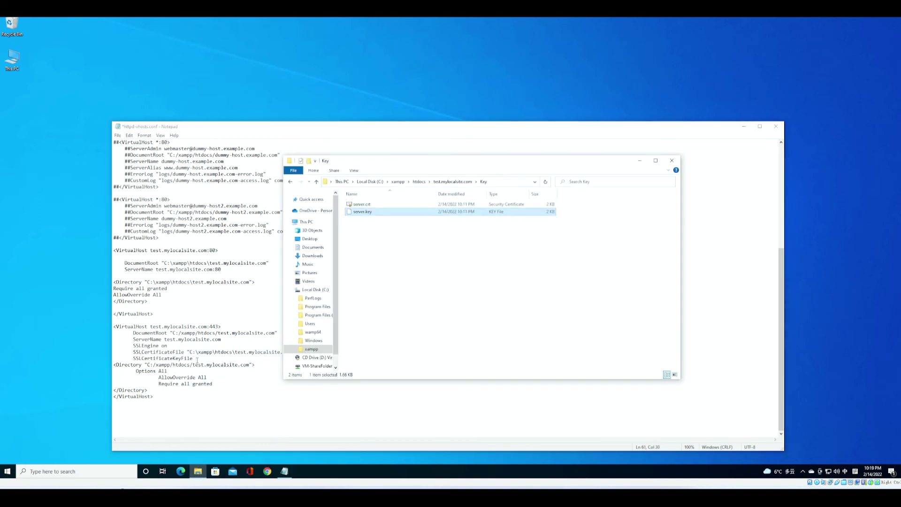
{"action": "left_click", "coordinate": [197, 359]}
{"action": "type", "text": "\"C:\\xampp\\htdocs\\test.mylocalsite.com\\Key\\server.key\""}
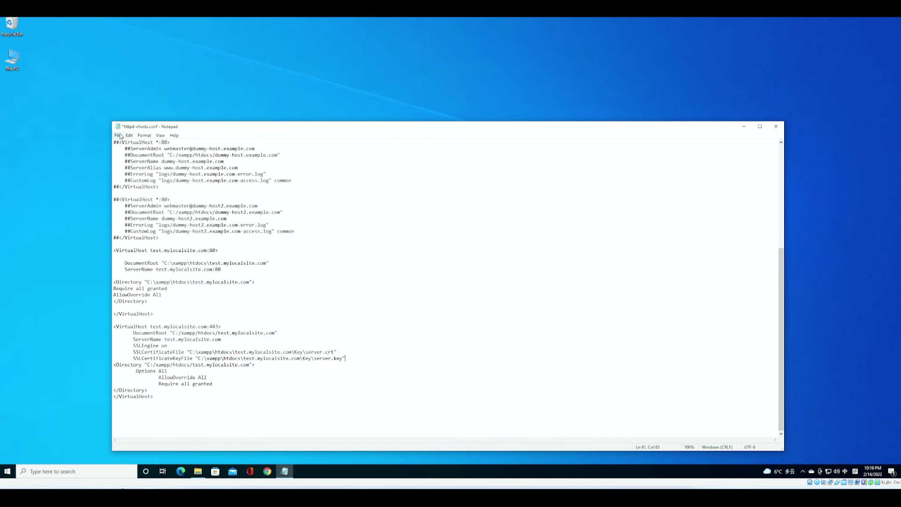
- Save httpd-vhosts.conf and close Notepad
{"action": "left_click", "coordinate": [118, 135]}
{"action": "left_click", "coordinate": [135, 165]}
{"action": "left_click", "coordinate": [775, 126]}
{"action": "key", "text": "super+d"}
{"action": "left_click", "coordinate": [802, 471]}
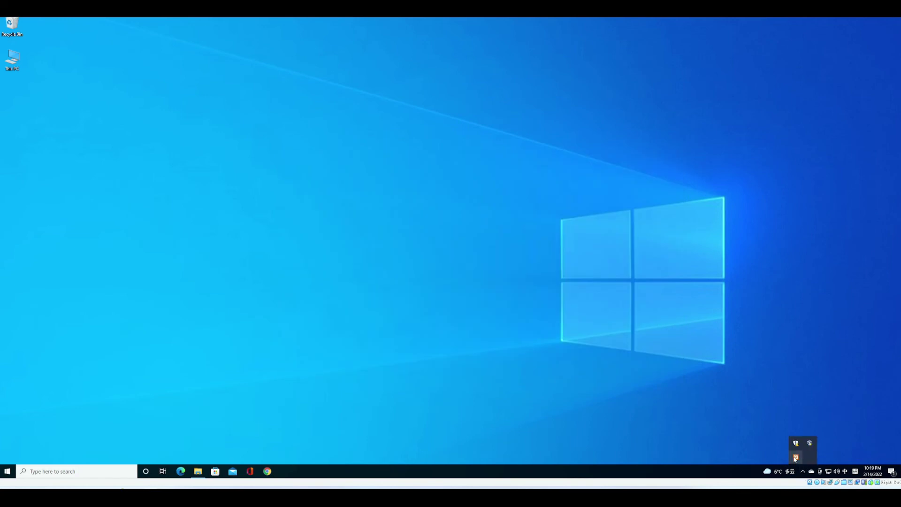
{"action": "left_click", "coordinate": [795, 457]}
{"action": "left_click", "coordinate": [383, 128]}
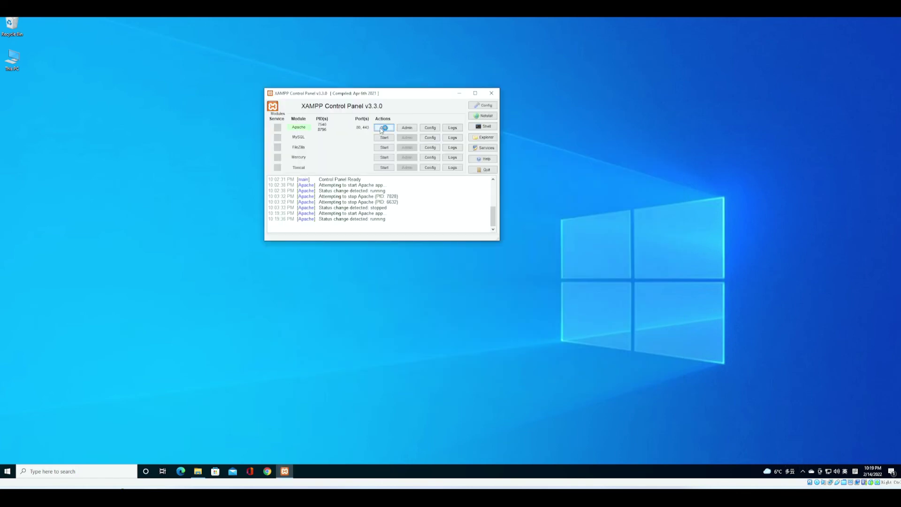
{"action": "left_click", "coordinate": [266, 470]}
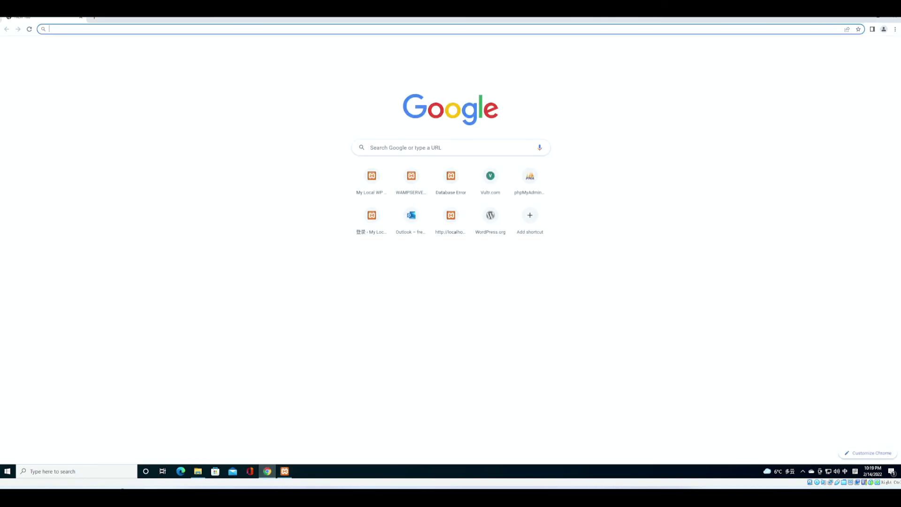
{"action": "type", "text": "https:"}
{"action": "type", "text": "//test.mylocalsite.com"}
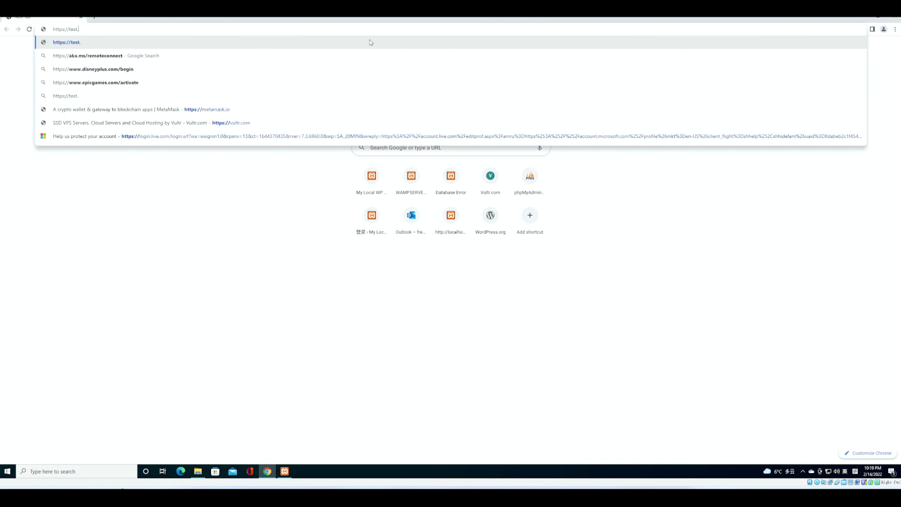
{"action": "key", "text": "Return"}
{"action": "left_click", "coordinate": [43, 29]}
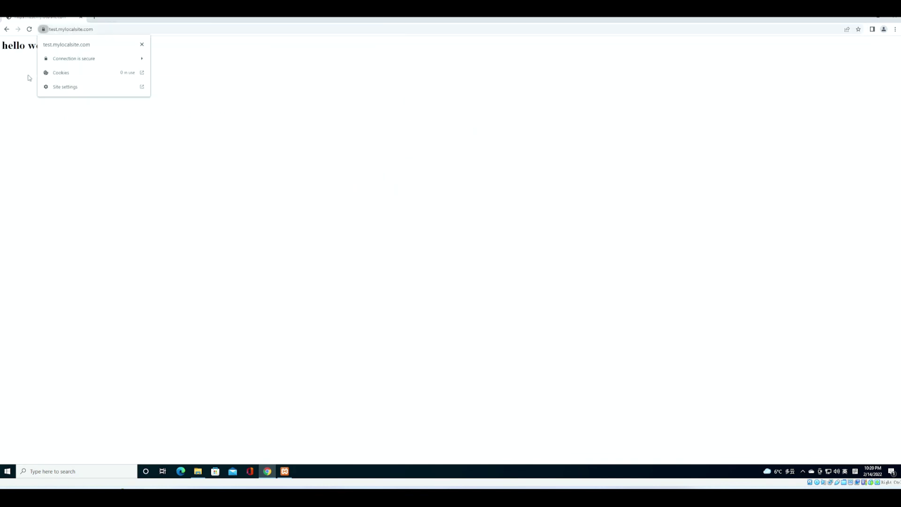
{"action": "left_click", "coordinate": [43, 29]}
{"action": "left_click", "coordinate": [43, 29]}
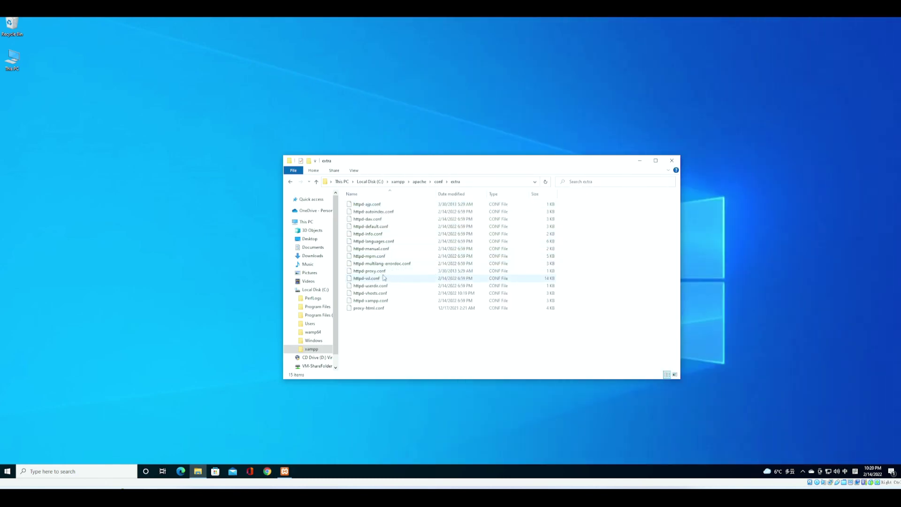
- Open httpd-vhosts.conf in Notepad again
{"action": "right_click", "coordinate": [370, 294]}
{"action": "left_click", "coordinate": [389, 303]}
{"action": "left_click", "coordinate": [413, 153]}
{"action": "left_click", "coordinate": [474, 228]}
{"action": "scroll", "coordinate": [247, 254], "scroll_direction": "down", "scroll_amount": 9}
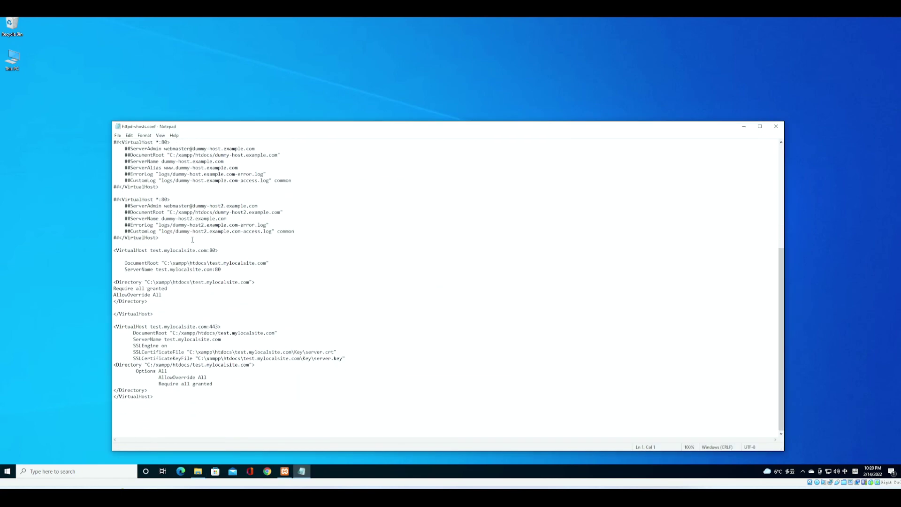
- Paste RewriteEngine On redirect-to-https rules after the port 80 Directory block, then save and close
{"action": "left_click", "coordinate": [159, 303]}
{"action": "key", "text": "Return"}
{"action": "key", "text": "Return"}
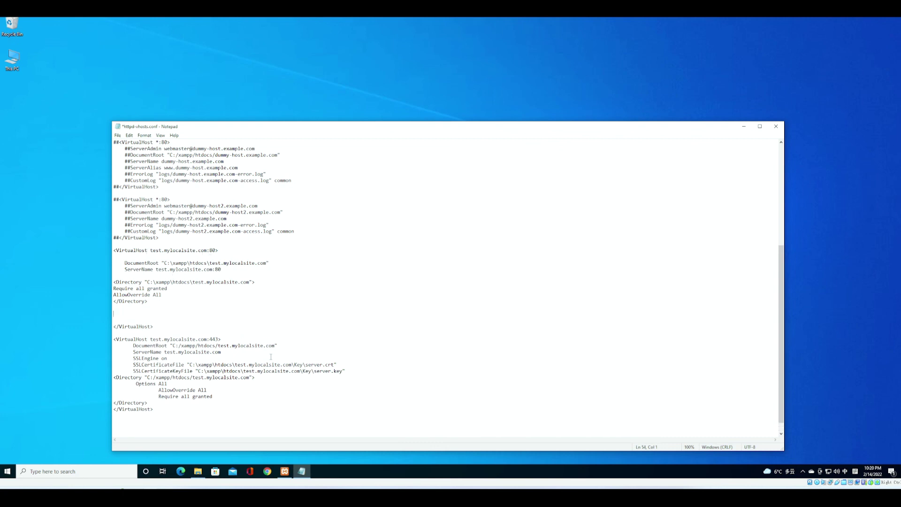
{"action": "type", "text": "RewriteEngine\tOn \tRewriteCond %{SERVER_NAME} =test.mylocalsite.com [OR] \tRewriteCond %{SERVER_NAME} =www.test.mylocalsite.com \tRewriteRule ^ https://%{SERVER_NAME}%{REQUEST_URI} [END,NE,R=permanent]"}
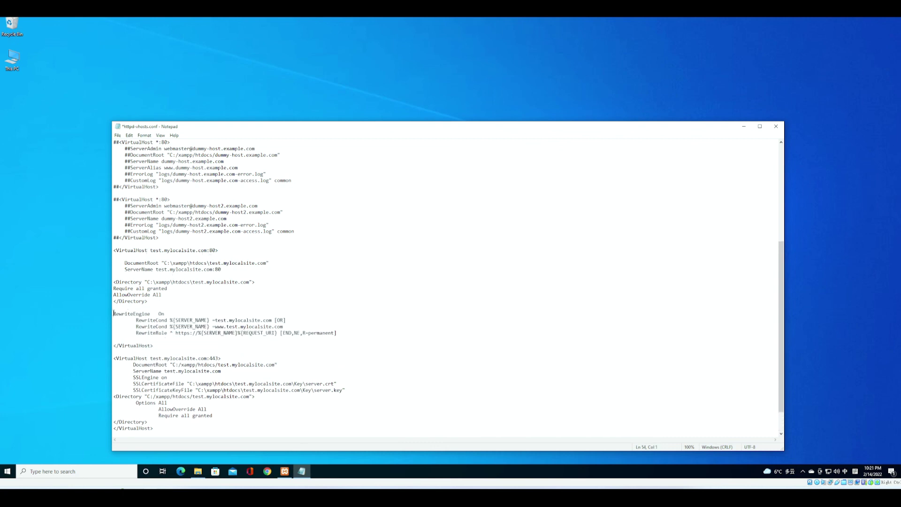
{"action": "left_click_drag", "start_coordinate": [114, 313], "coordinate": [321, 339]}
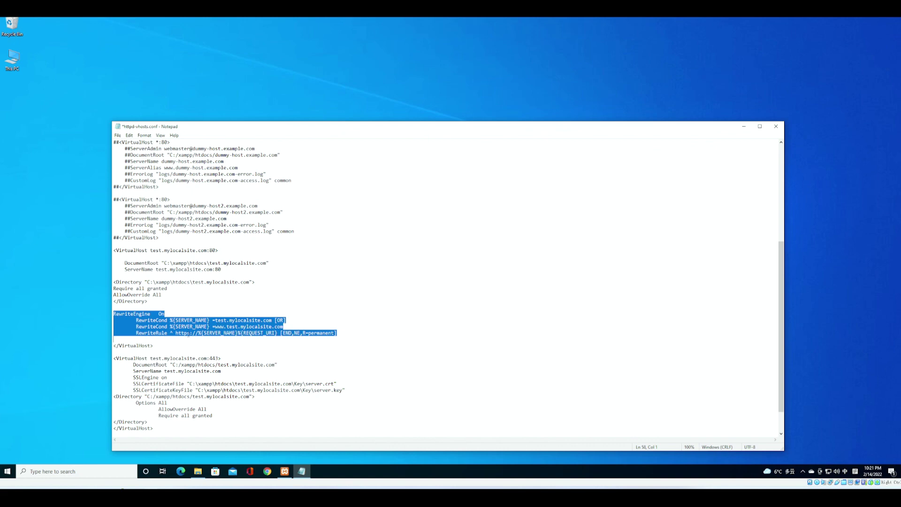
{"action": "left_click", "coordinate": [114, 307]}
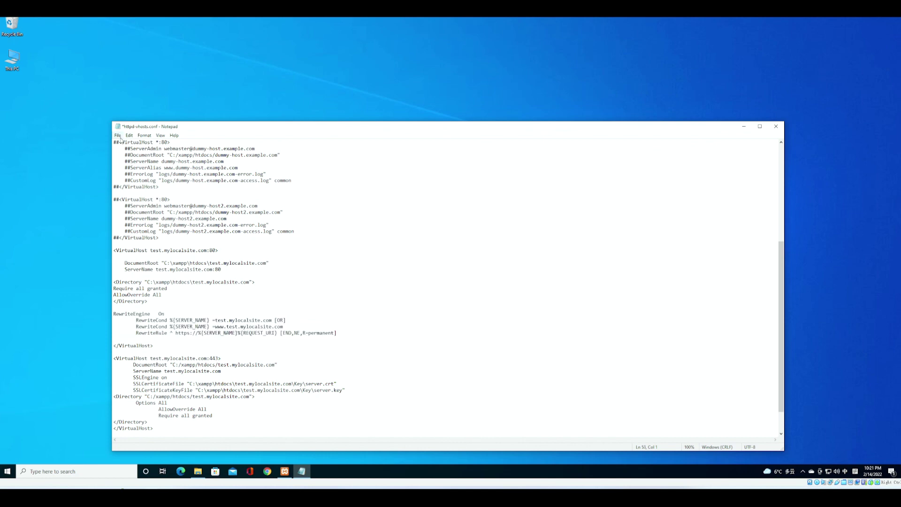
{"action": "left_click", "coordinate": [118, 135]}
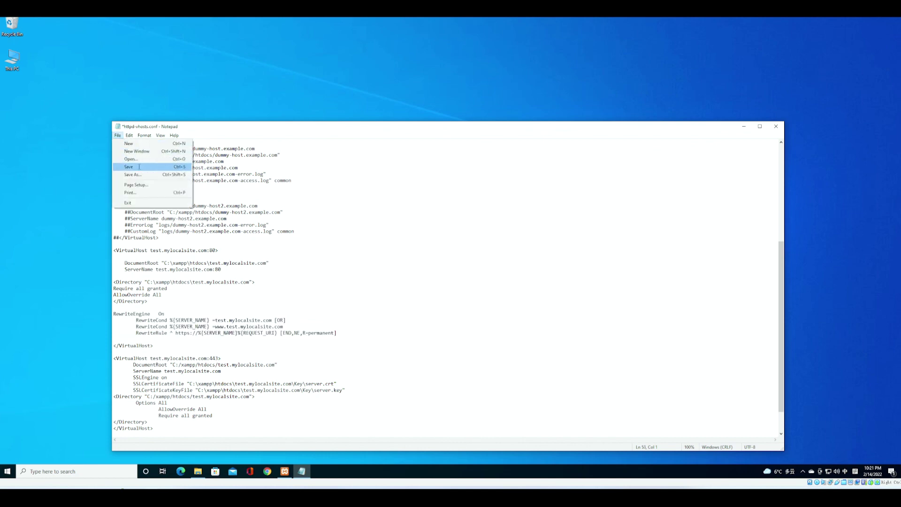
{"action": "left_click", "coordinate": [139, 167]}
{"action": "left_click", "coordinate": [776, 126]}
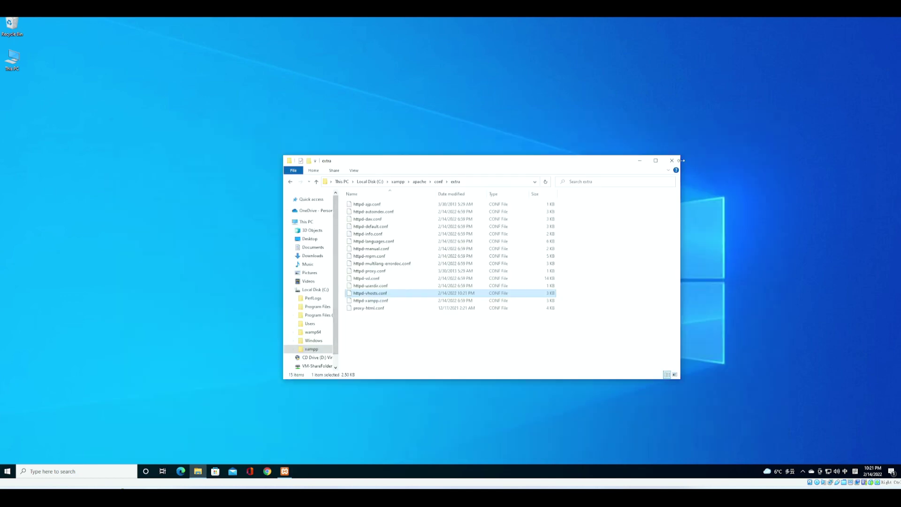
- Close File Explorer and restart Apache from the XAMPP Control Panel
{"action": "left_click", "coordinate": [672, 161]}
{"action": "left_click", "coordinate": [284, 471]}
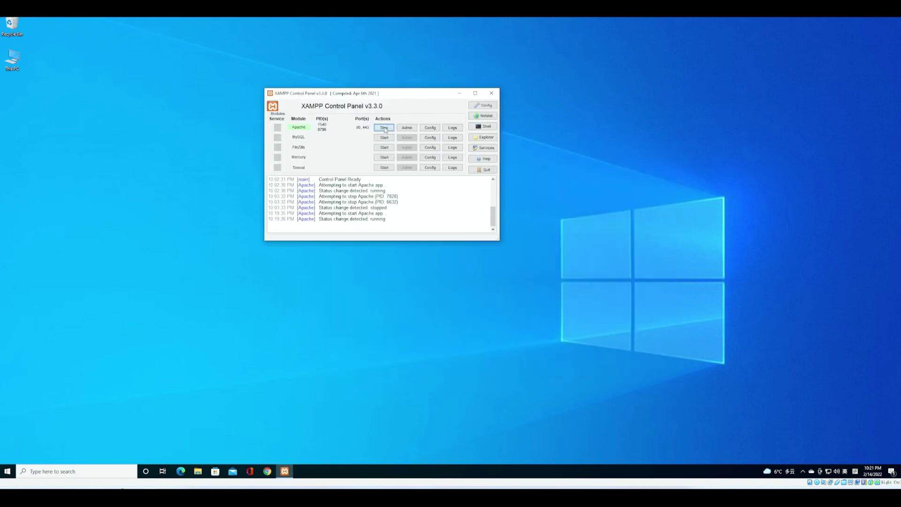
{"action": "left_click", "coordinate": [384, 127]}
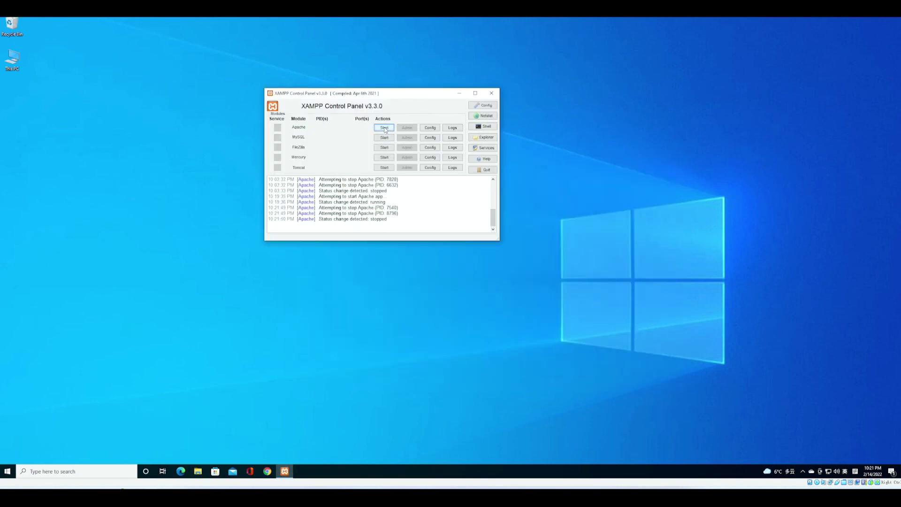
{"action": "left_click", "coordinate": [384, 128]}
{"action": "left_click", "coordinate": [459, 93]}
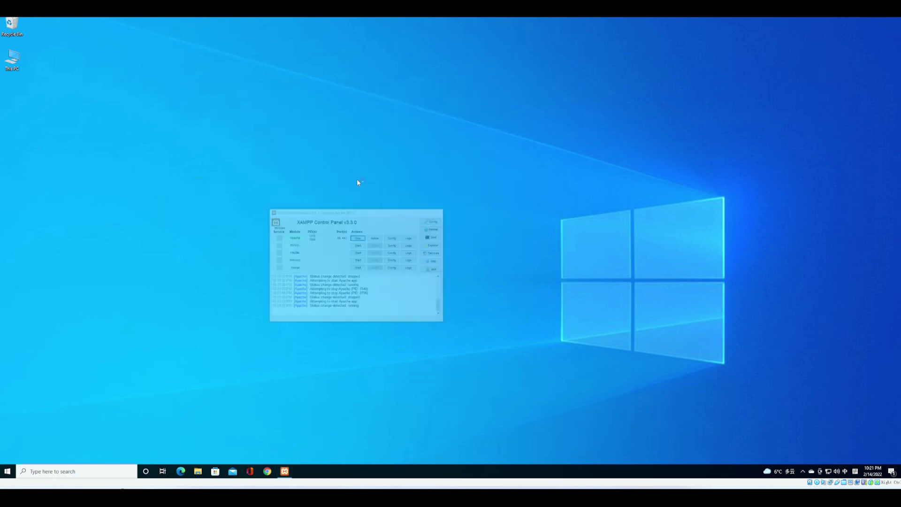
- Load test.mylocalsite.com in Chrome, switching the keyboard input to English first
{"action": "left_click", "coordinate": [267, 471]}
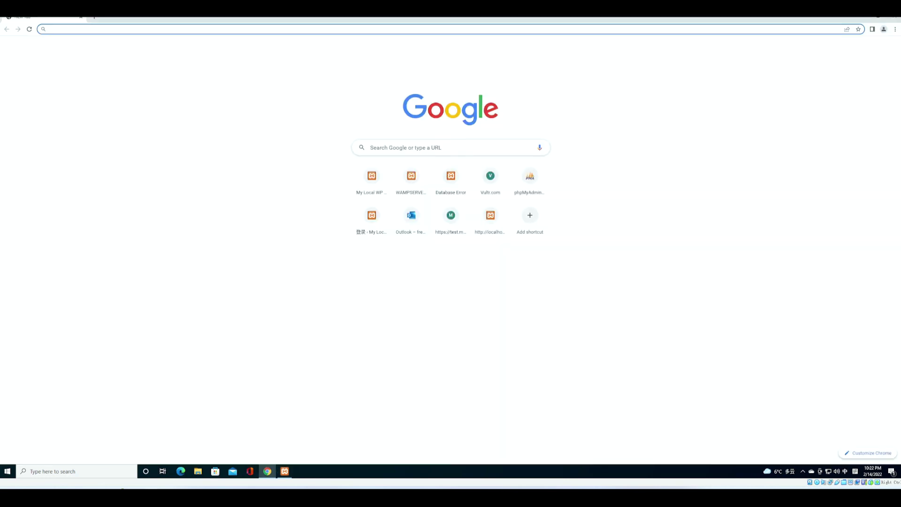
{"action": "type", "text": "localhost"}
{"action": "key", "text": "Escape"}
{"action": "key", "text": "shift"}
{"action": "type", "text": "test"}
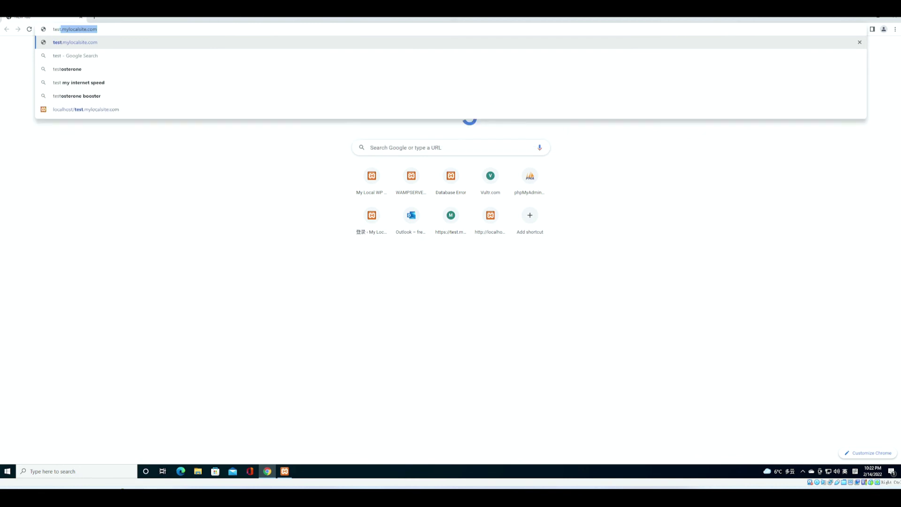
{"action": "key", "text": "Return"}
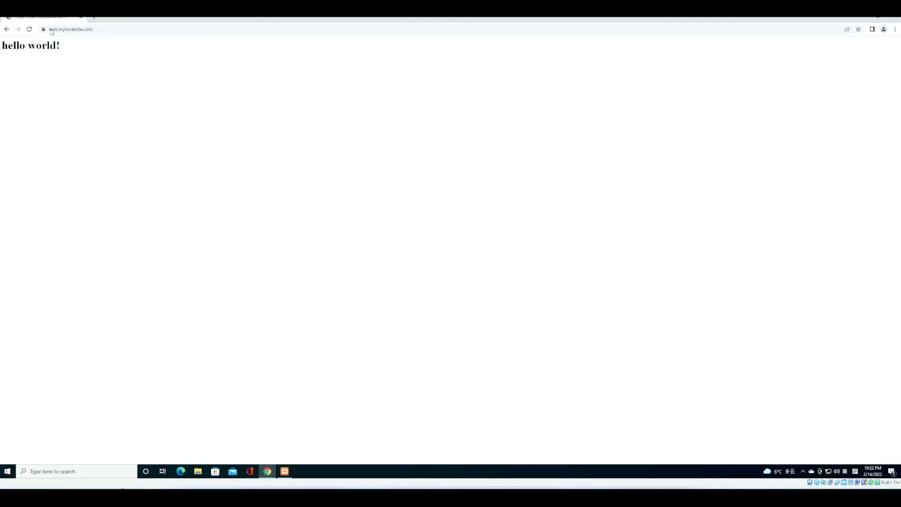